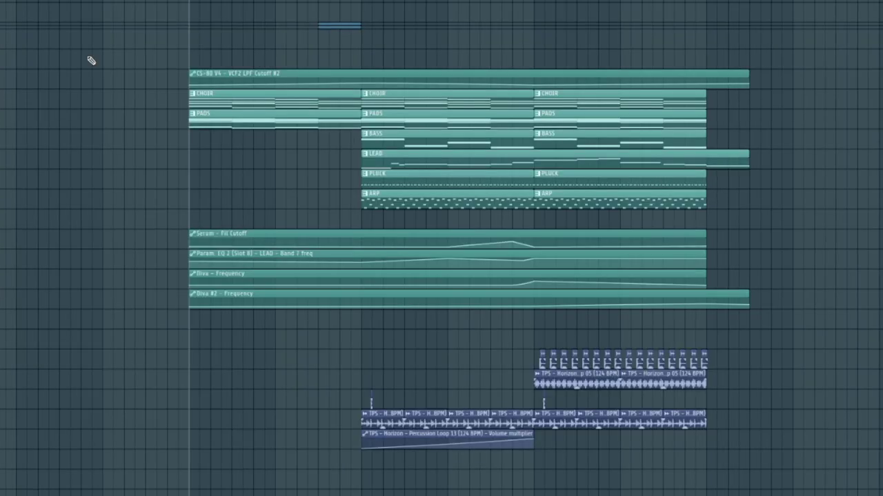
- Play the full arrangement from bar 21 to listen to it, and stop playback
key(space)
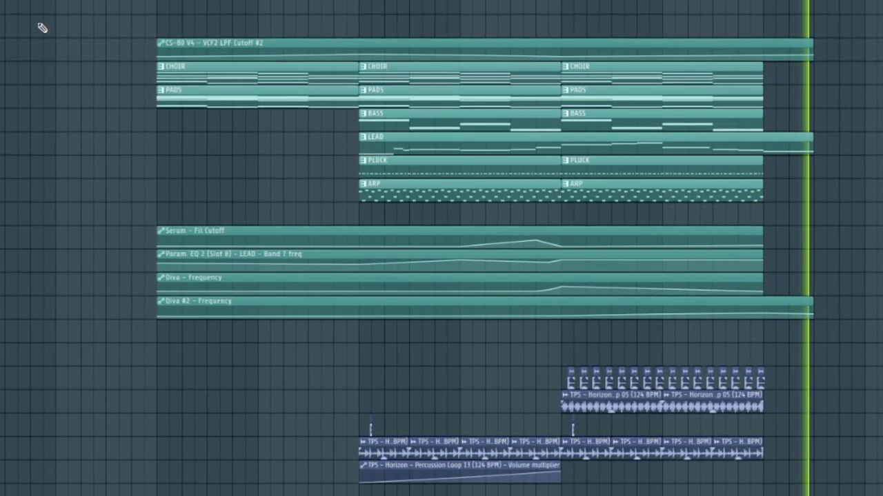
key(space)
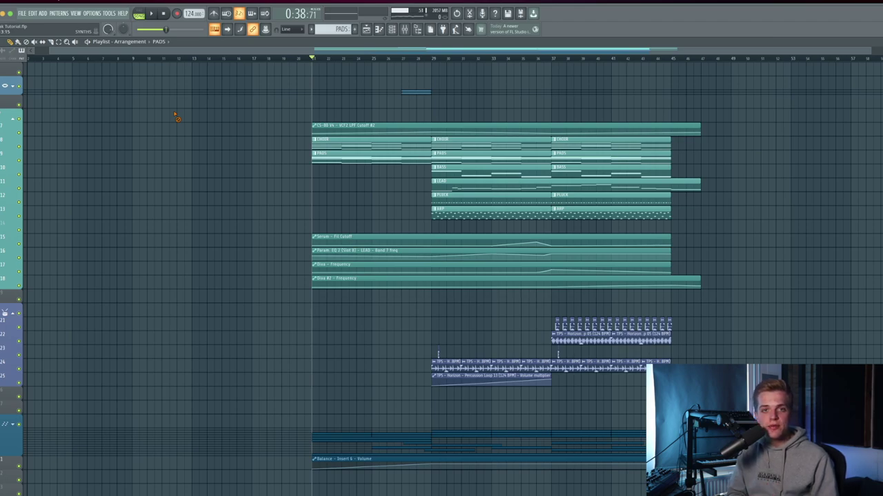
scroll(610, 122, down, 1)
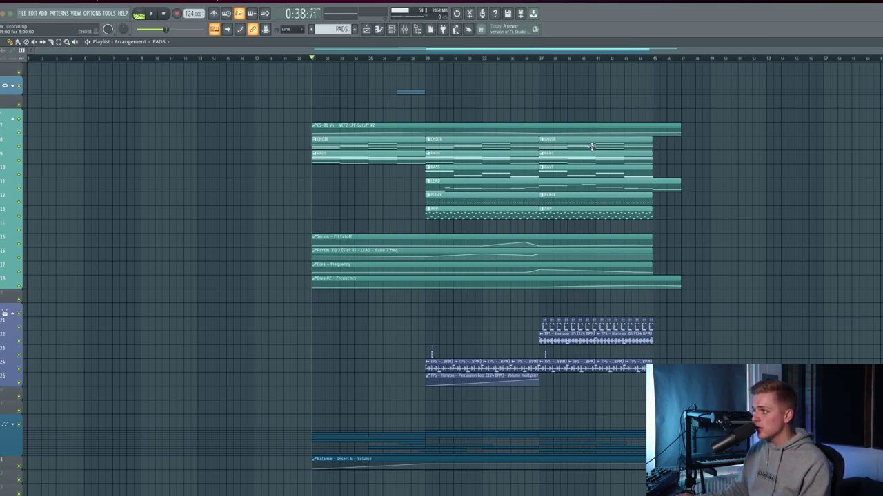
alt+scroll(552, 135, down, 1)
alt+scroll(552, 136, up, 2)
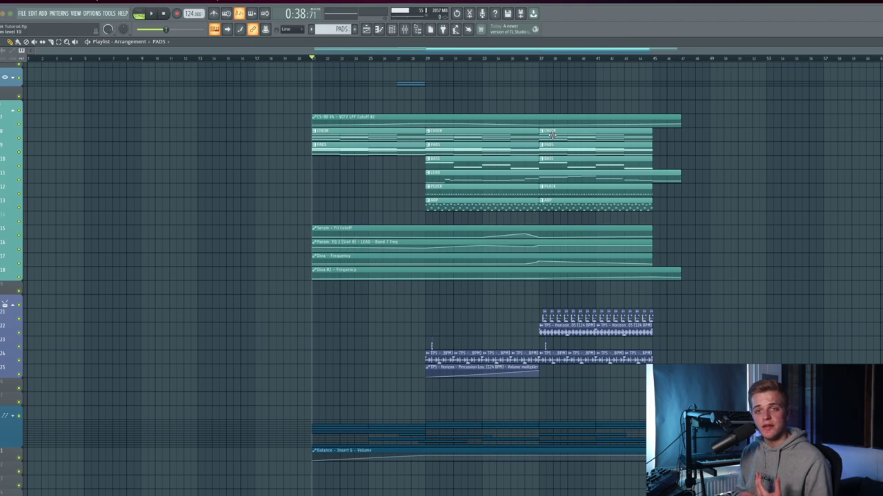
- Highlight all playlist clips between bars 21 and 45 and clear the selection
key(ctrl+a)
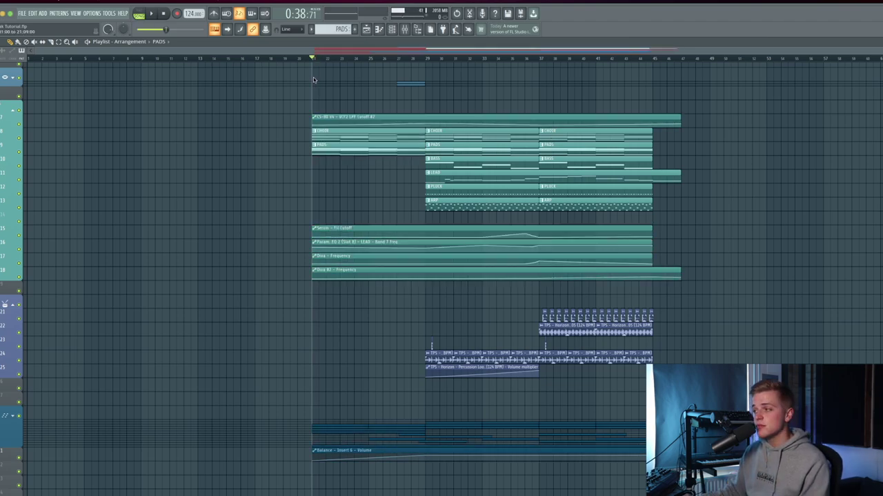
drag(315, 79, 652, 123)
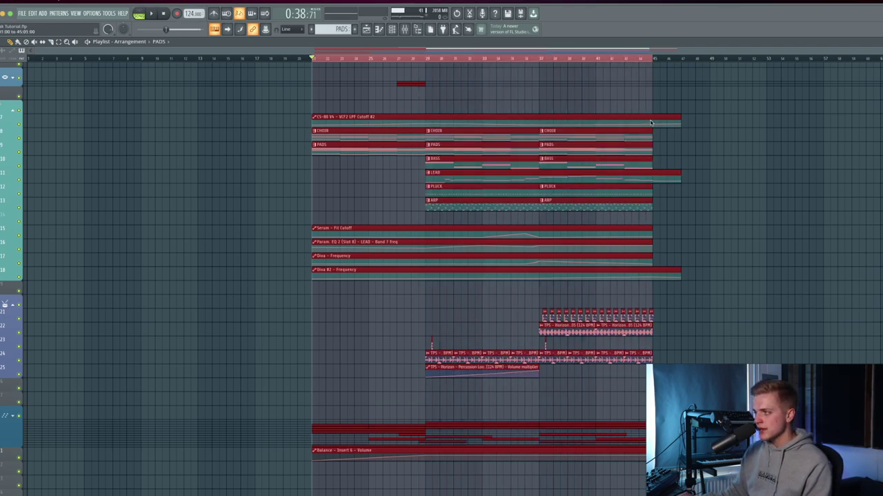
click(341, 74)
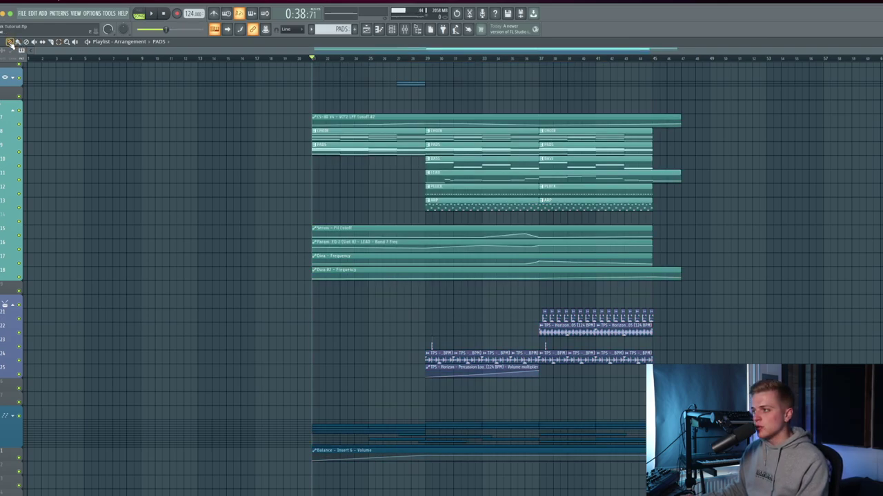
- Listen to the opening choir and pads section from bar 21 and stop playback before bar 29
scroll(207, 69, down, 1)
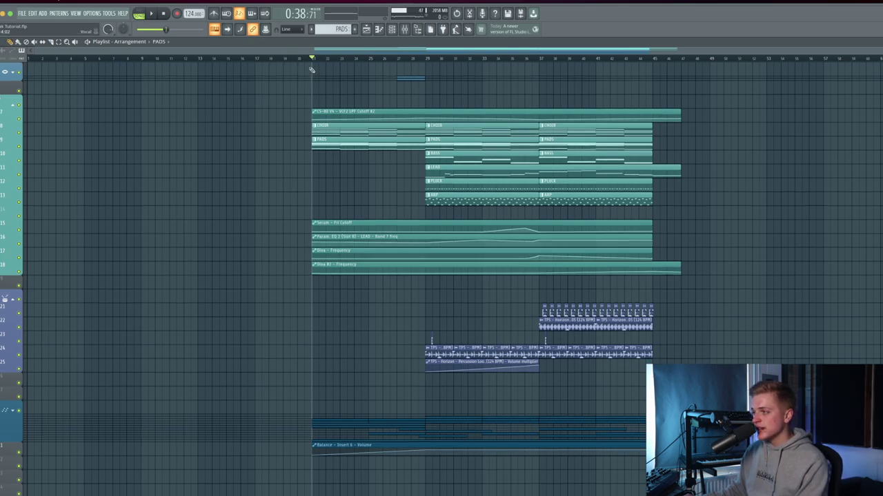
scroll(311, 69, up, 2)
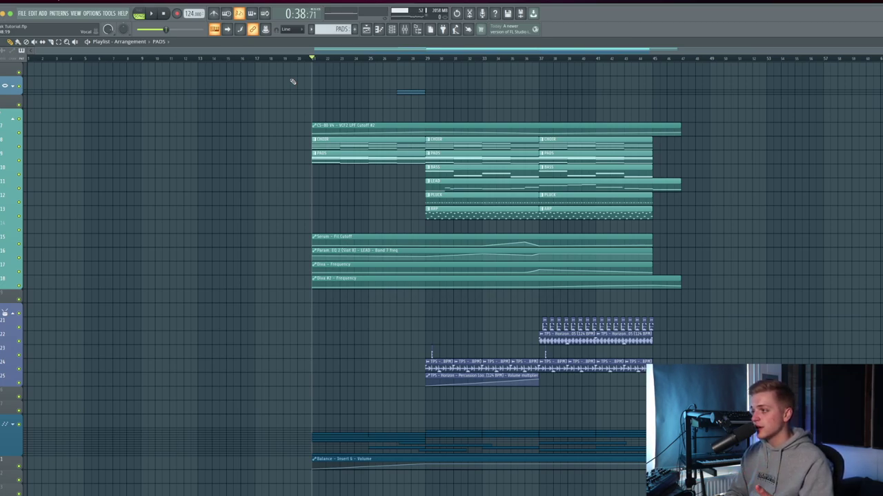
key(space)
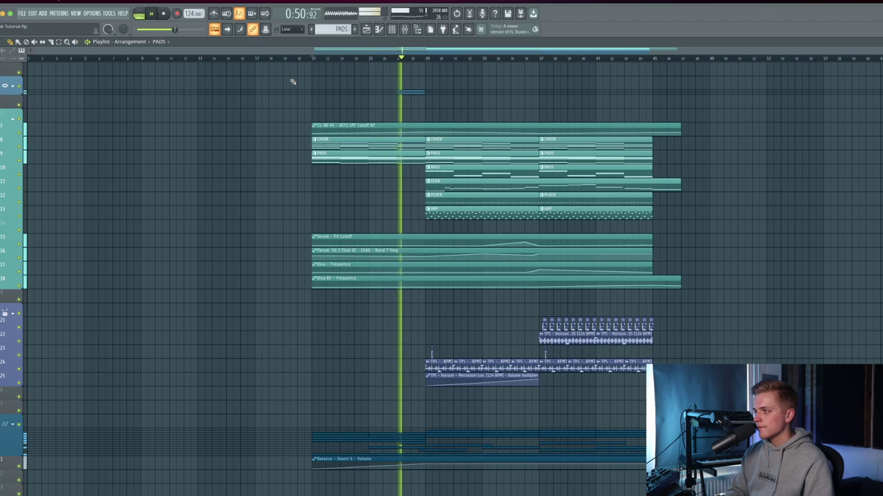
key(space)
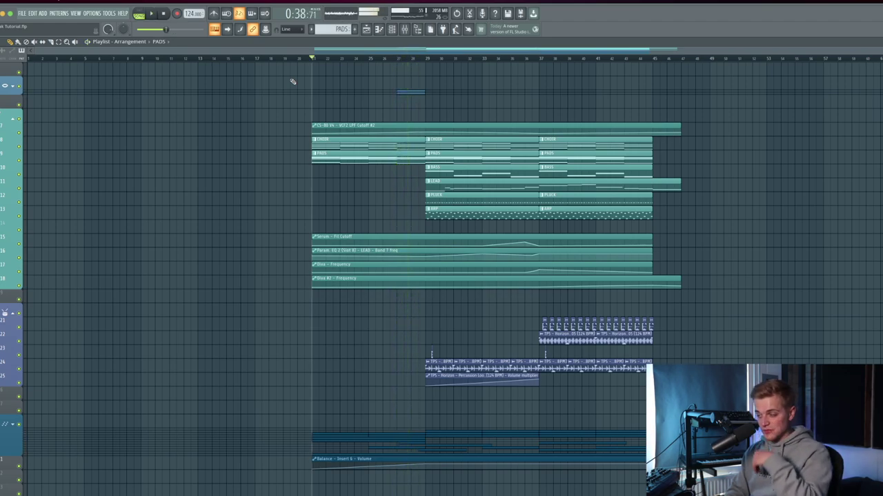
- Solo the PADS track with the playhead at the song start, and open its first clip in the piano roll
key(Home)
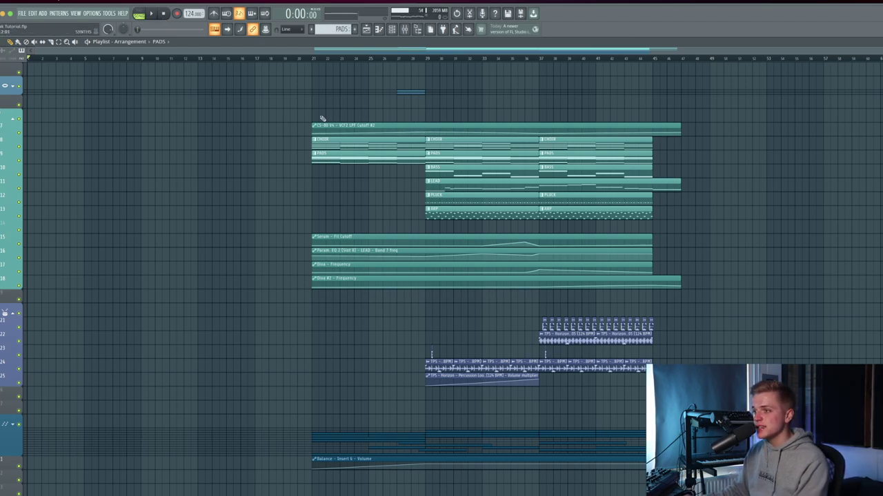
ctrl+click(19, 159)
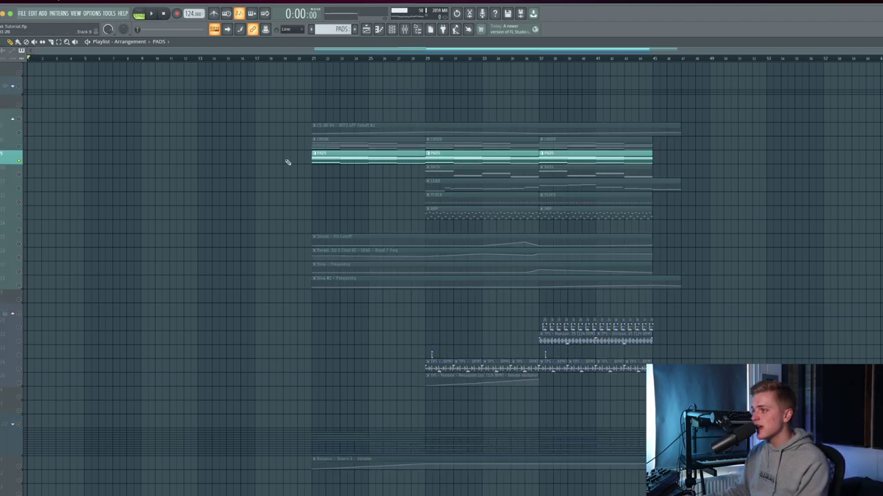
double_click(324, 160)
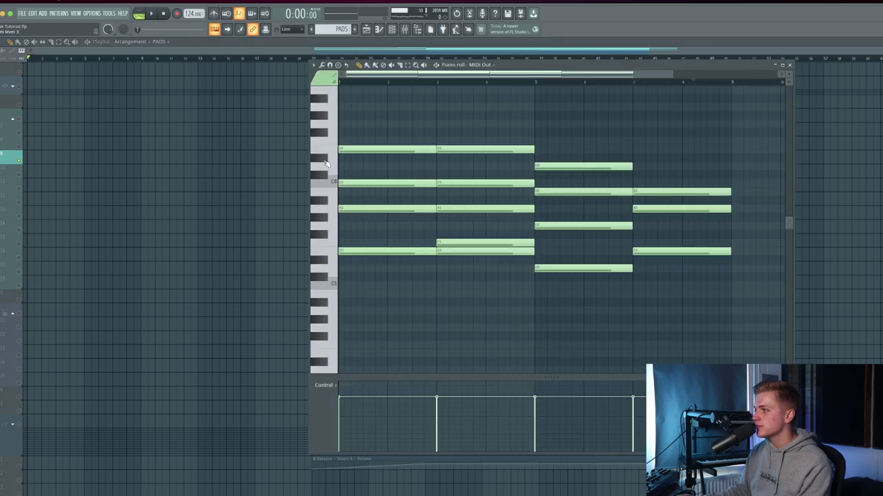
- Show the channel rack in pattern mode beside the piano roll and examine the full MIDI Out chord progression
click(404, 29)
drag(182, 180, 227, 202)
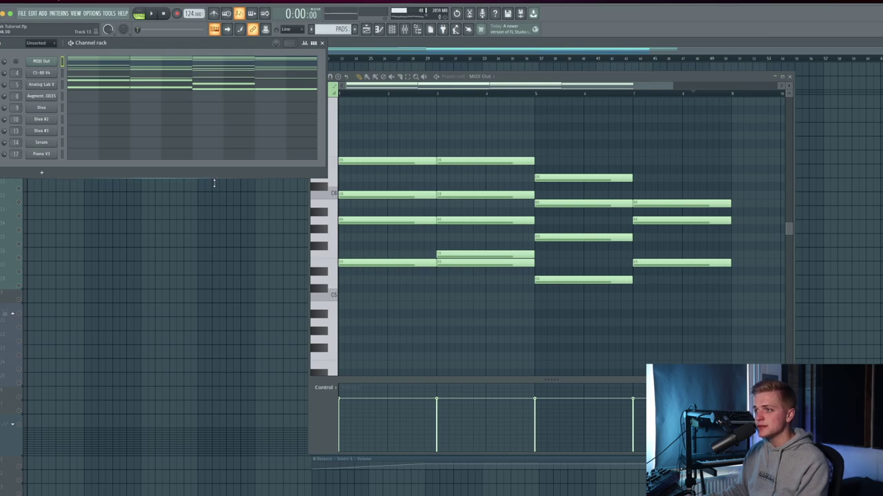
scroll(401, 258, down, 2)
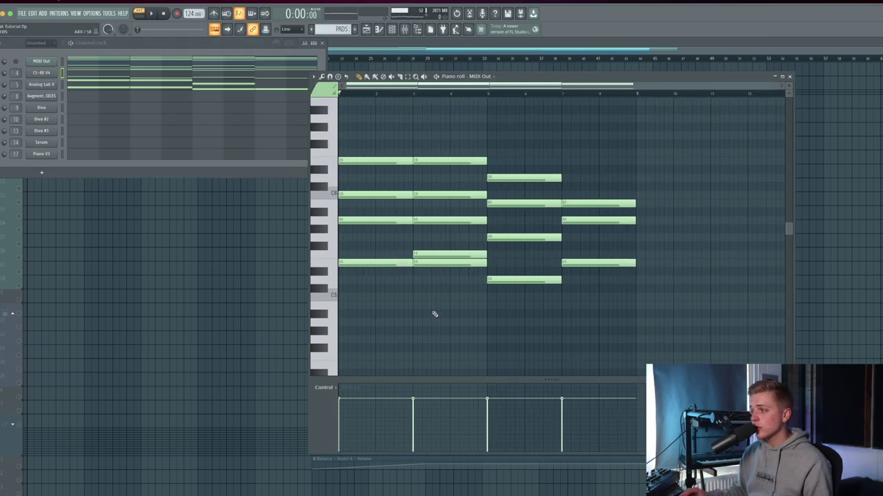
drag(614, 133, 367, 293)
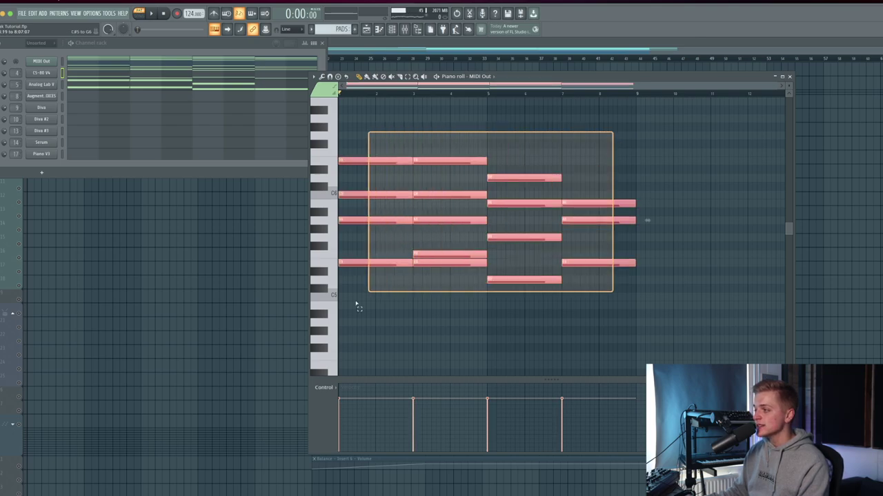
click(413, 187)
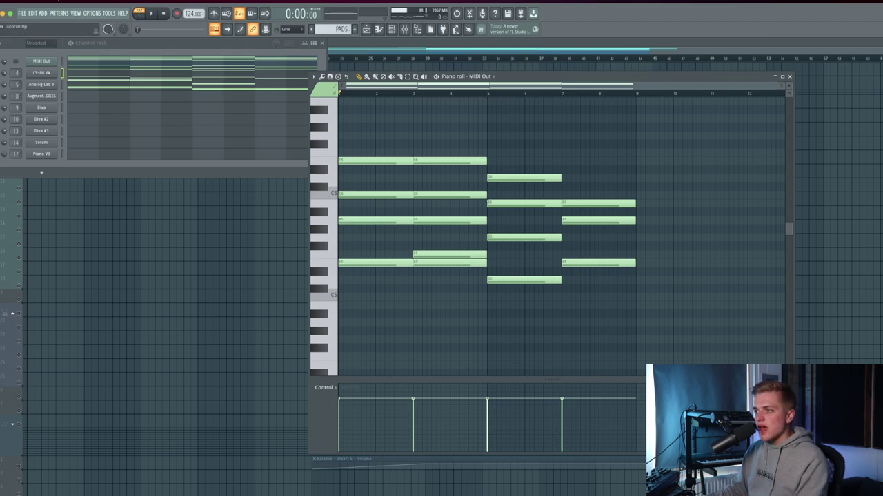
- Open the MIDI Out channel's settings and select all of its chord notes in the piano roll
click(34, 62)
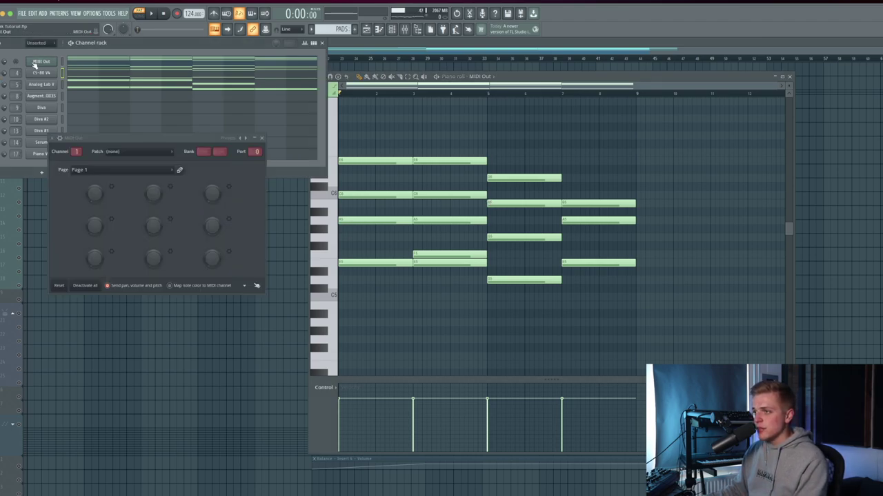
drag(123, 136, 109, 179)
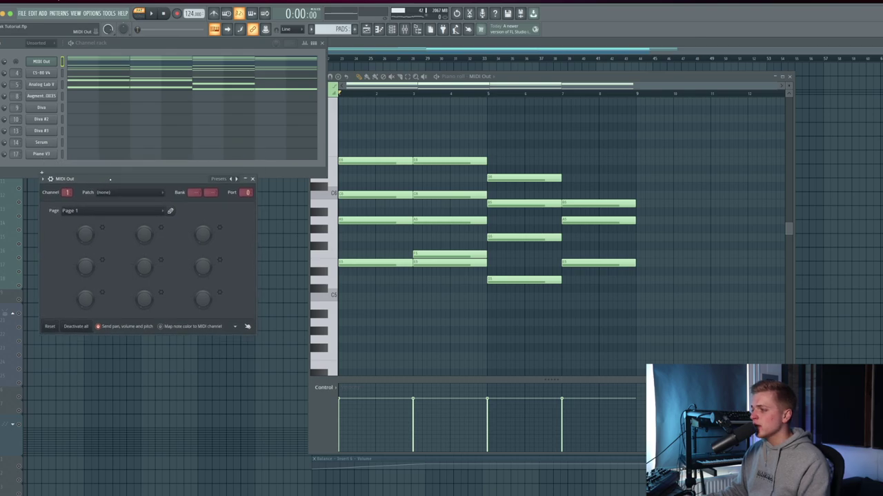
drag(633, 140, 485, 295)
key(ctrl+a)
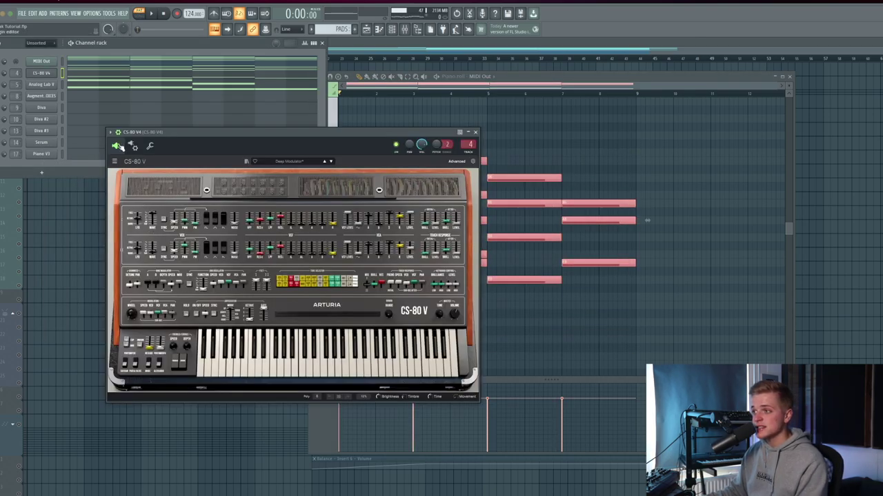
- Open the CS-80 V4 channel, move its window clear of the piano roll and select its lower chord notes
click(110, 75)
drag(377, 141, 207, 199)
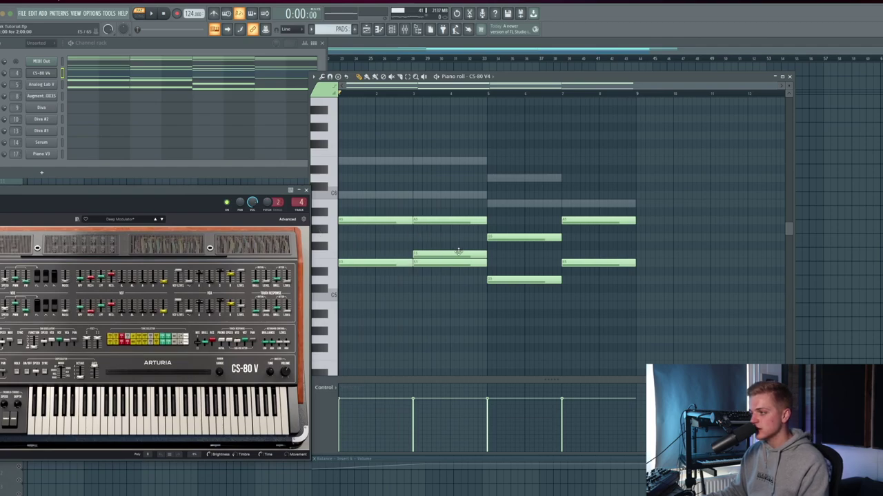
drag(376, 200, 594, 310)
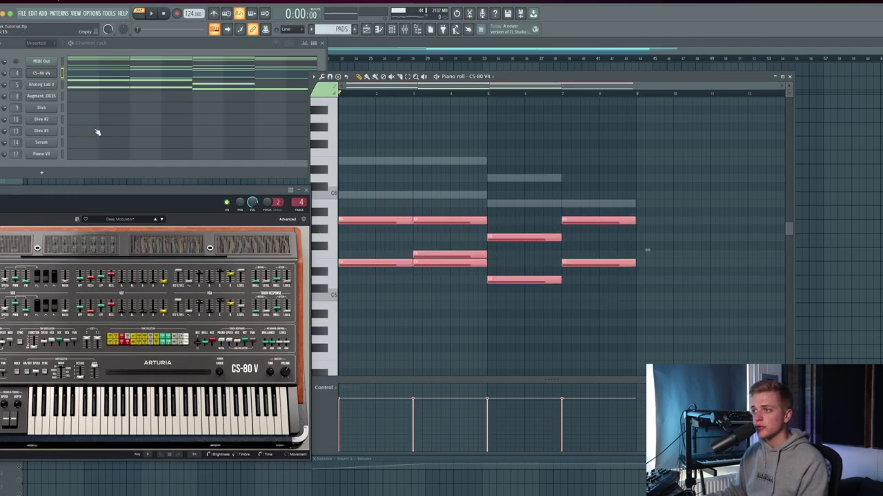
- Open the Analog Lab V channel and show its upper chord notes in the piano roll
key(F6)
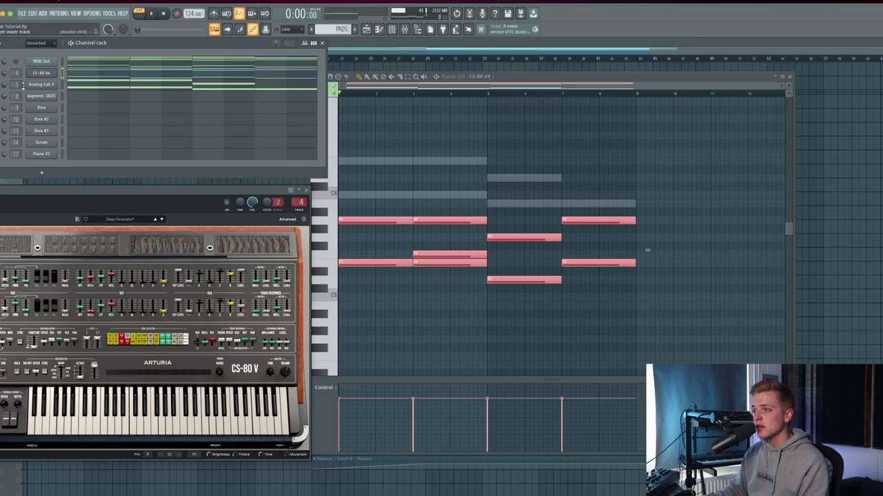
click(41, 84)
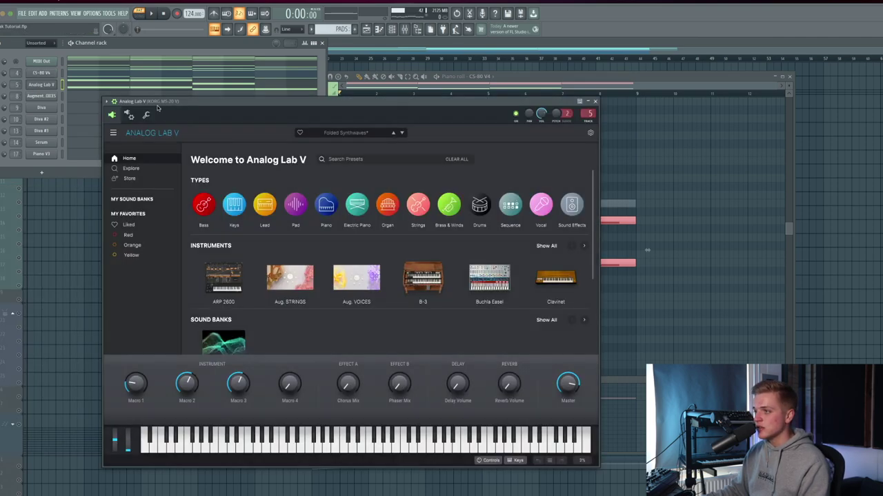
key(F7)
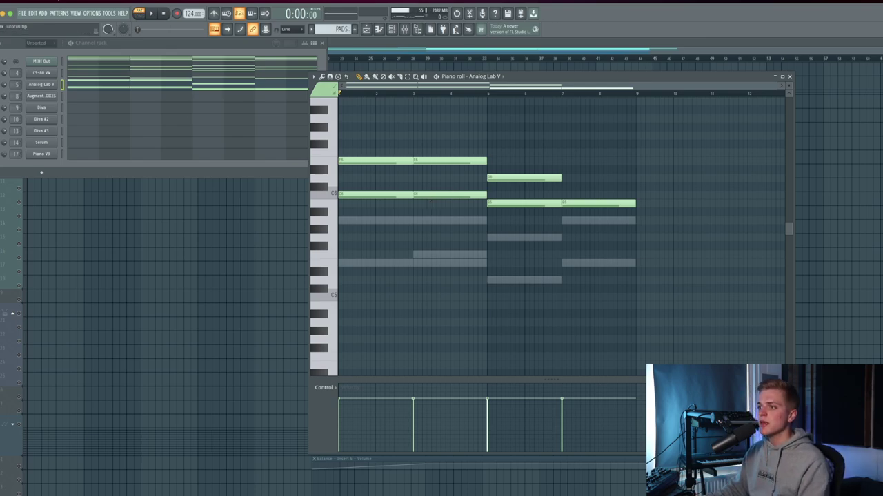
- Reopen the CS-80 V4 synth and arrange its window and the piano roll so both can be seen
key(F6)
click(42, 73)
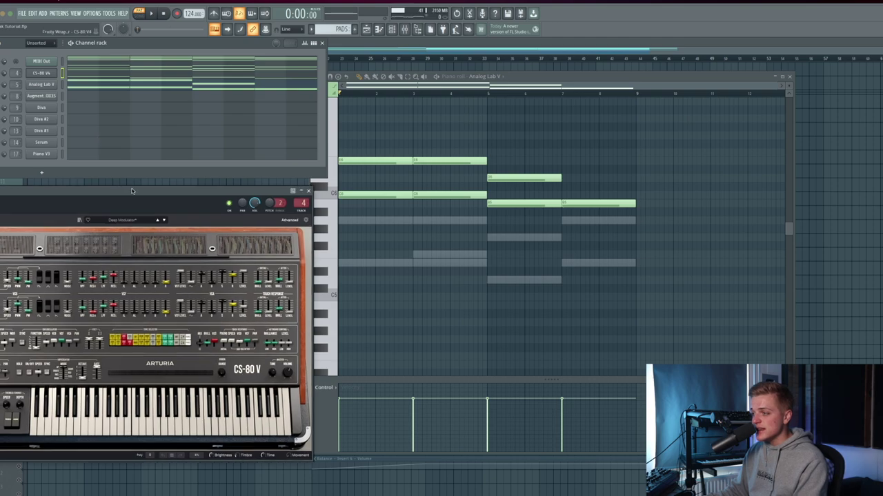
drag(118, 196, 283, 168)
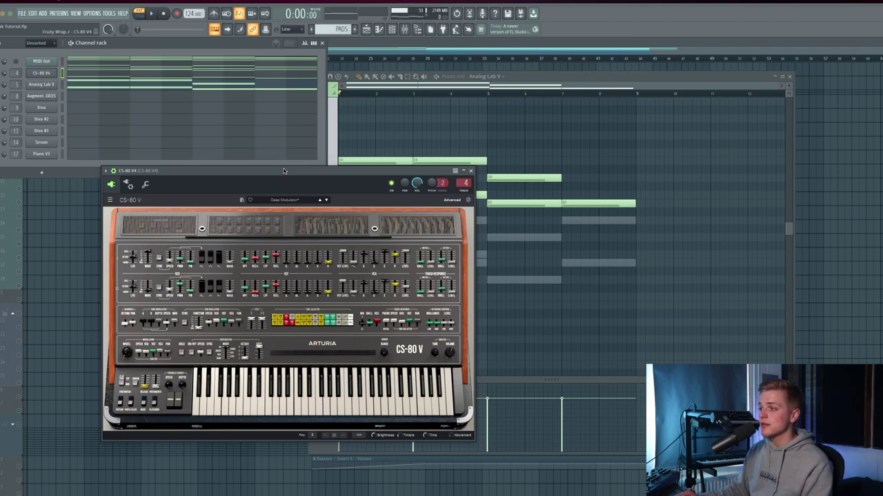
drag(283, 168, 288, 144)
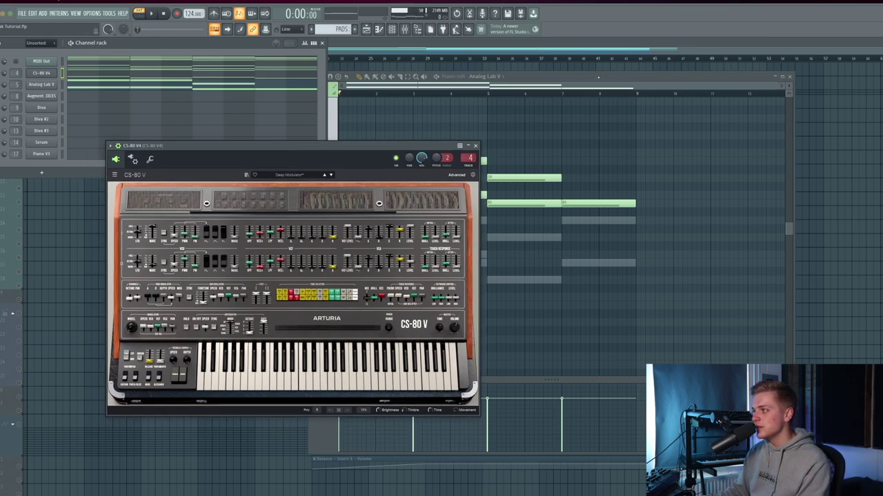
drag(590, 76, 746, 73)
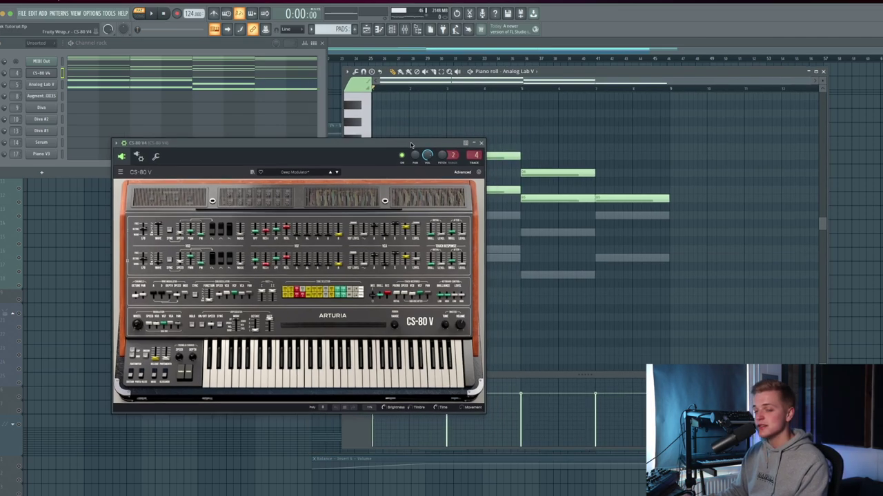
drag(403, 148, 427, 140)
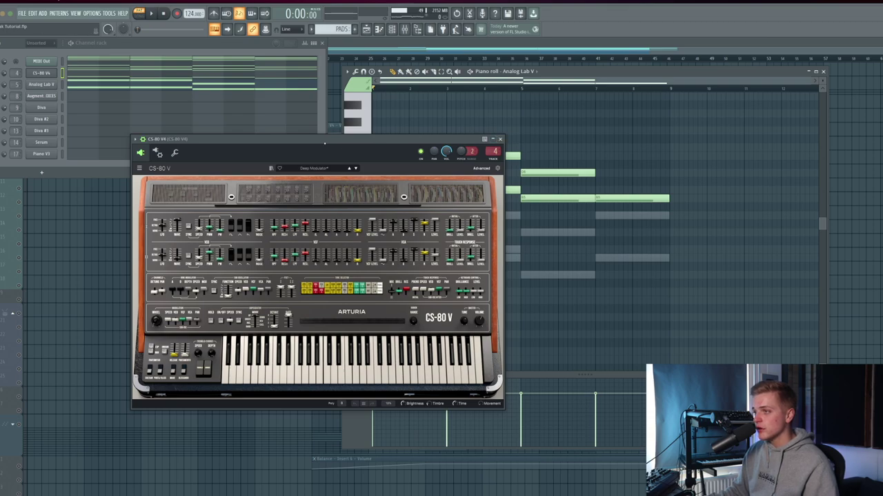
- Play the PADS pattern to audition the CS-80 V4 layer, with its notes in the piano roll and its synth window moved aside
key(F6)
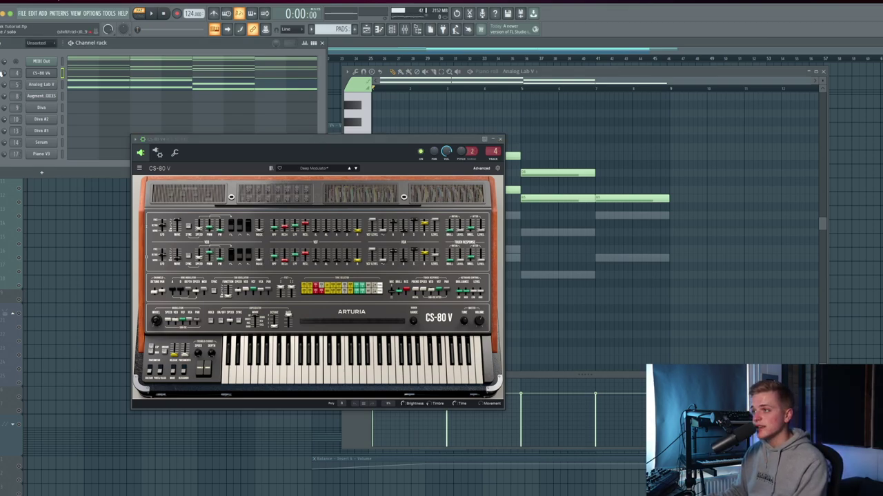
key(space)
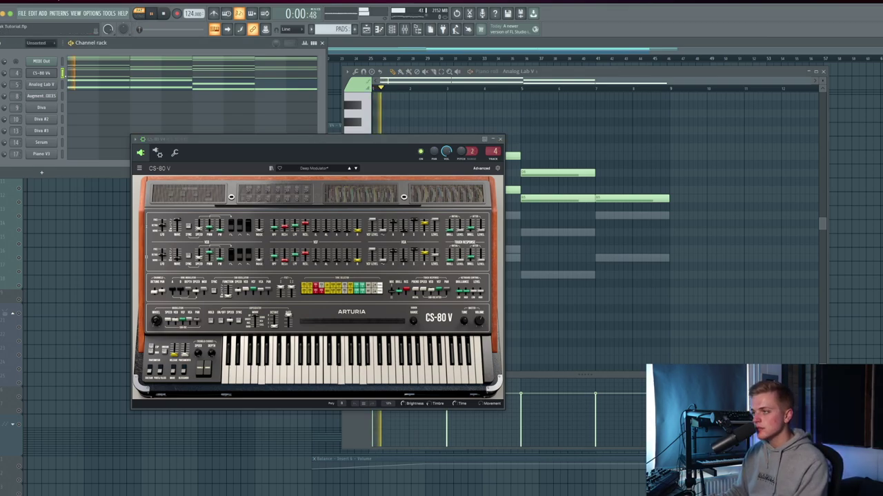
click(78, 76)
click(42, 73)
click(42, 73)
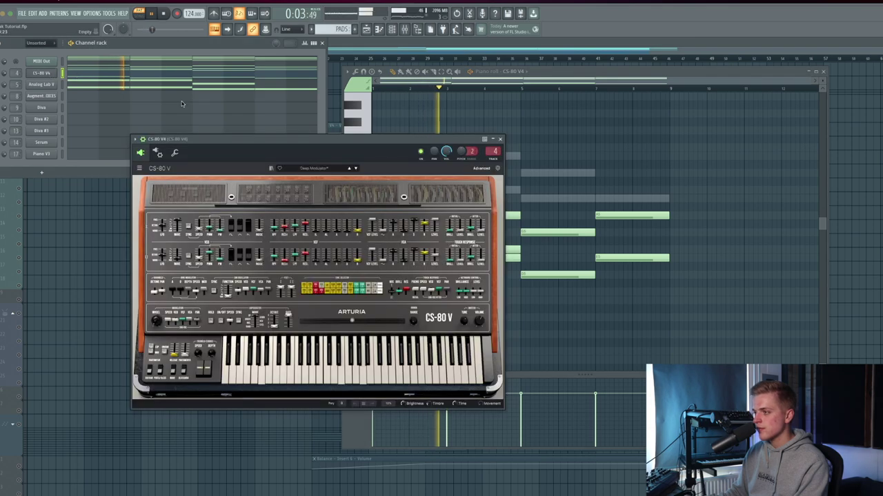
drag(215, 136, 146, 138)
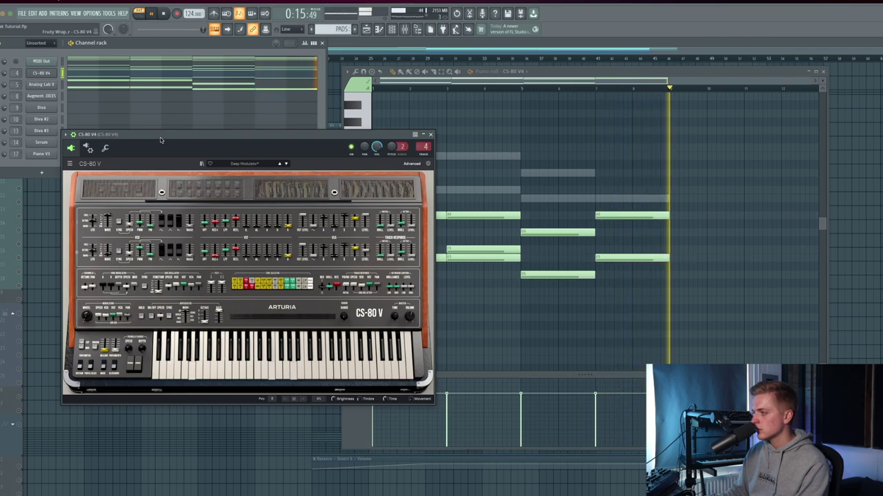
- Stop playback and replace the CS-80 V4 window with the Analog Lab V synth, selecting that layer's notes in the piano roll
key(space)
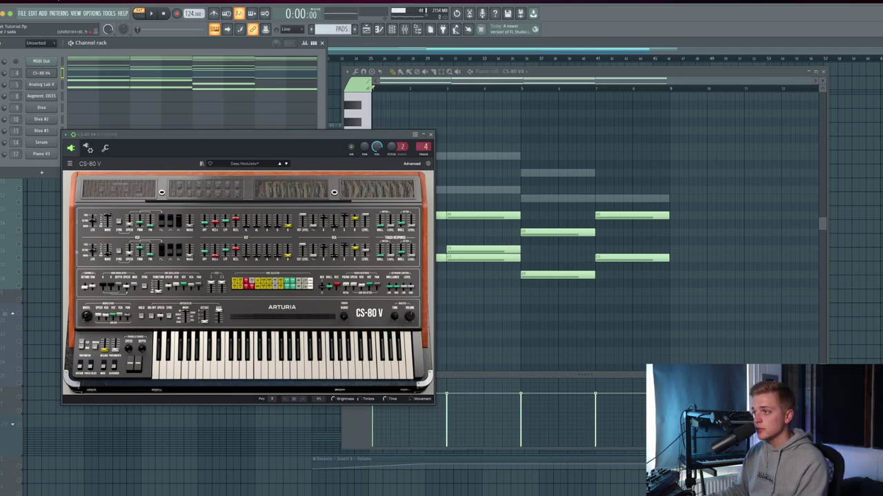
click(90, 86)
click(433, 135)
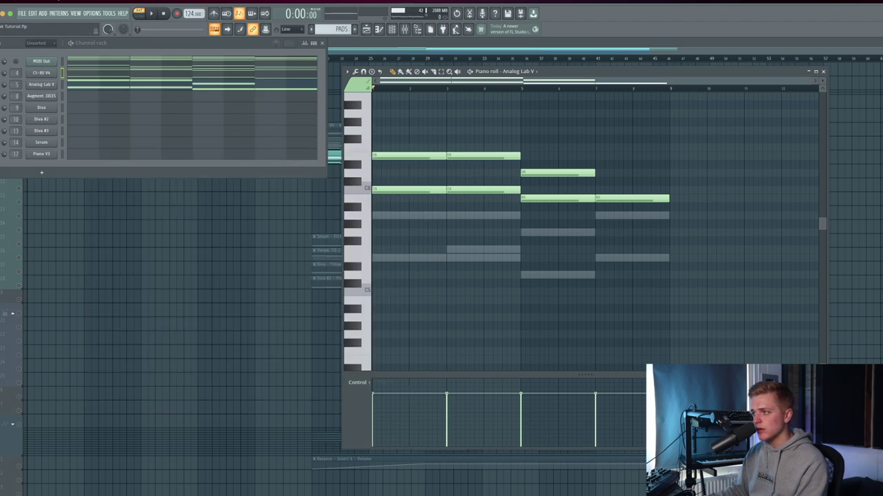
click(41, 84)
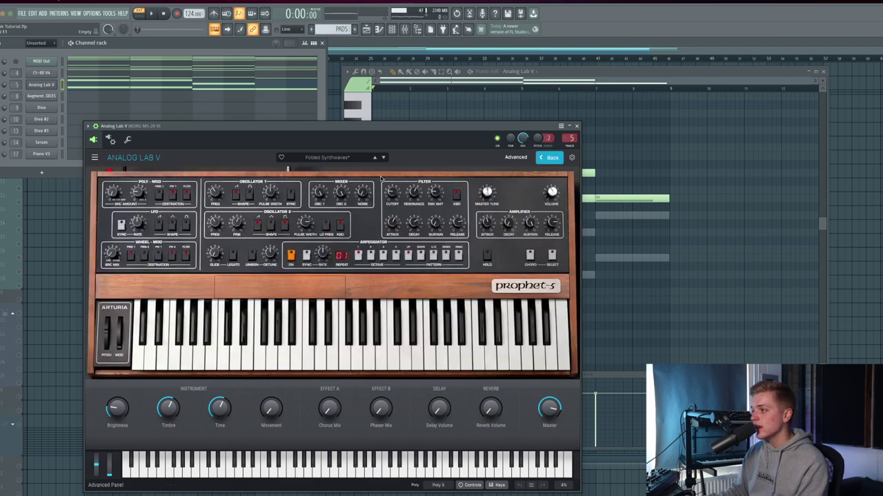
mouse_move(404, 131)
mouse_down()
mouse_move(404, 145)
mouse_move(405, 135)
mouse_up()
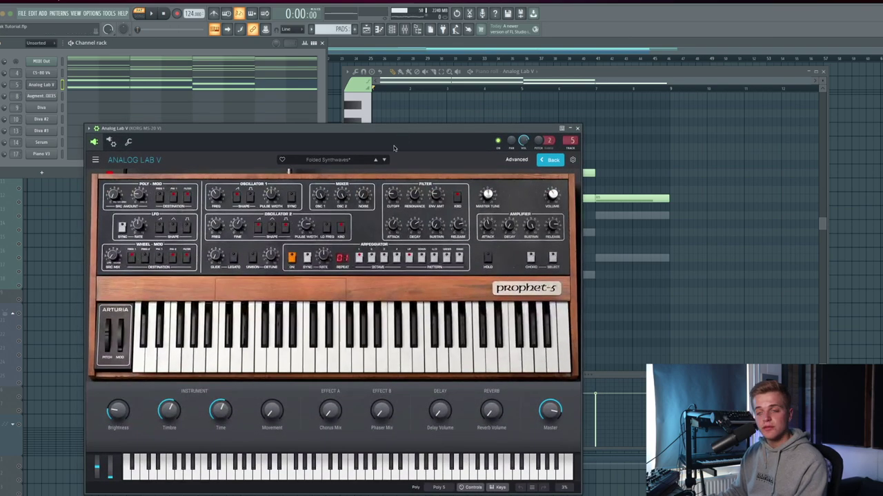
- Play the PADS pattern twice to audition the Analog Lab V layer
key(space)
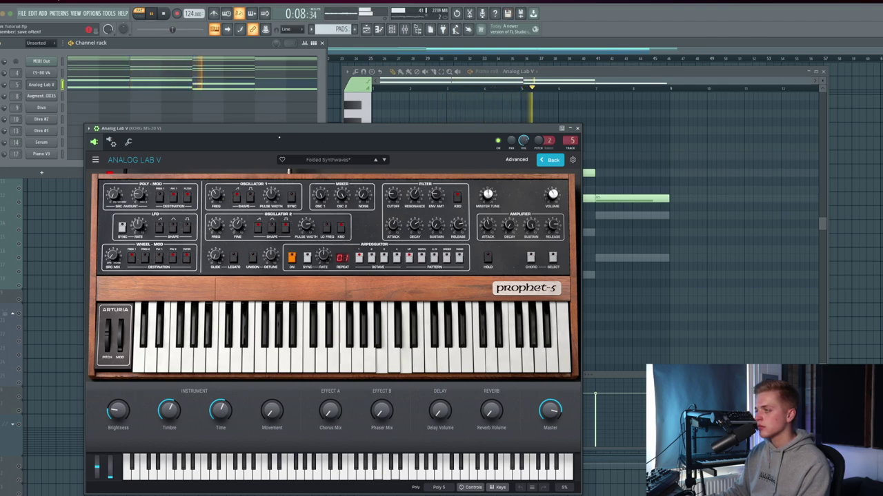
key(space)
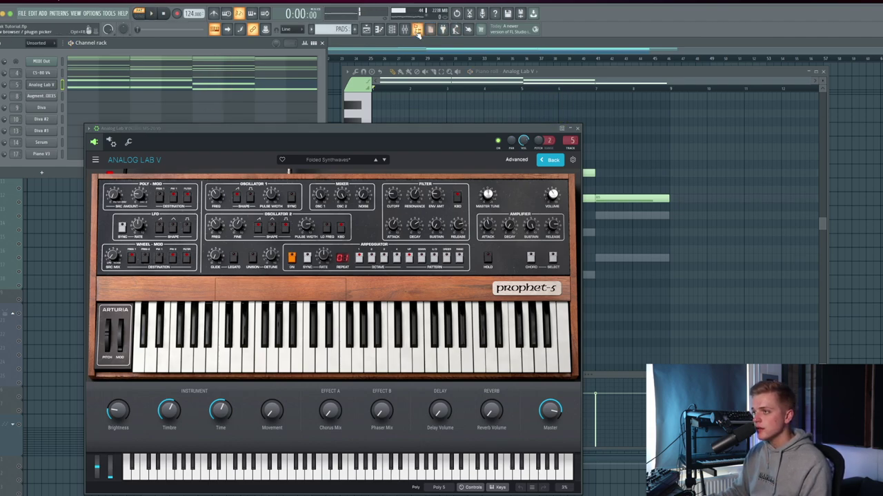
key(space)
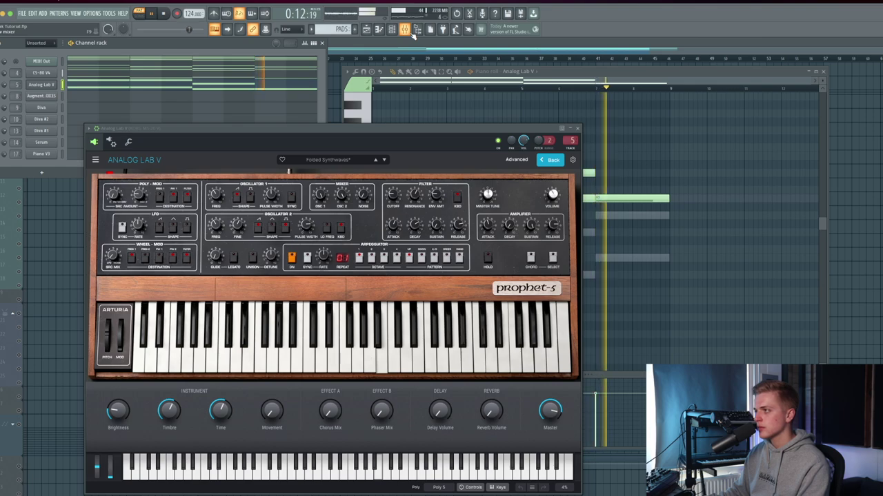
key(space)
- Open the PADS mixer effects Fruity parametric EQ 2, Fruity Reeverb 2 and soothe2, and arrange their windows to inspect the settings
click(412, 36)
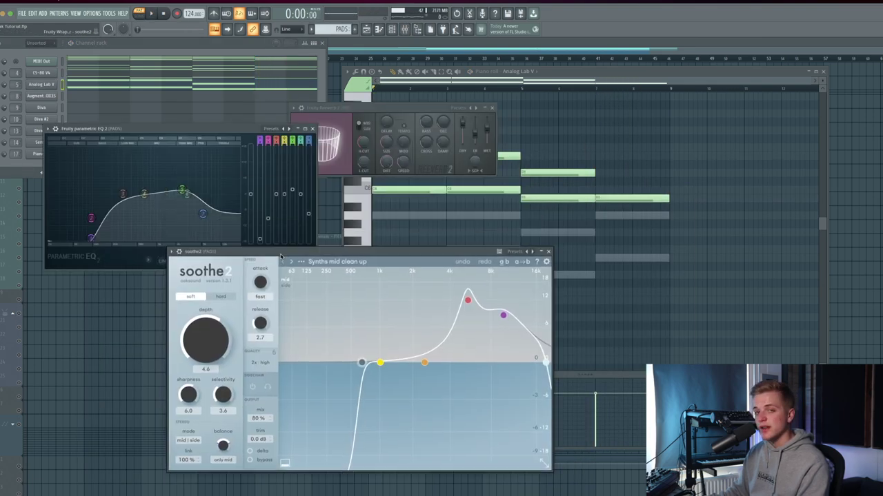
drag(281, 253, 283, 284)
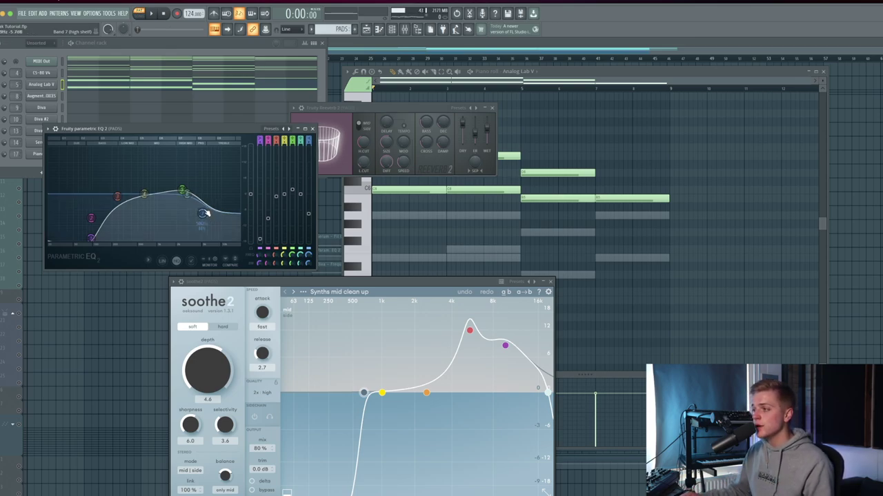
drag(344, 108, 351, 117)
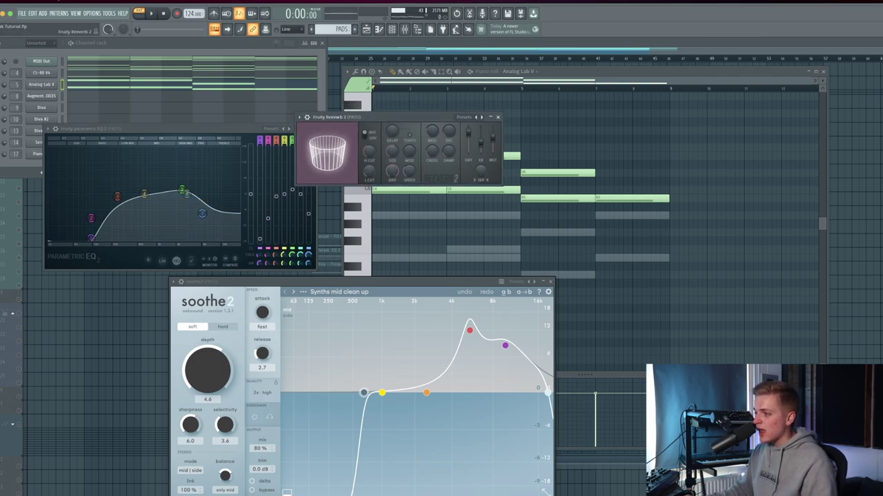
drag(286, 289, 286, 229)
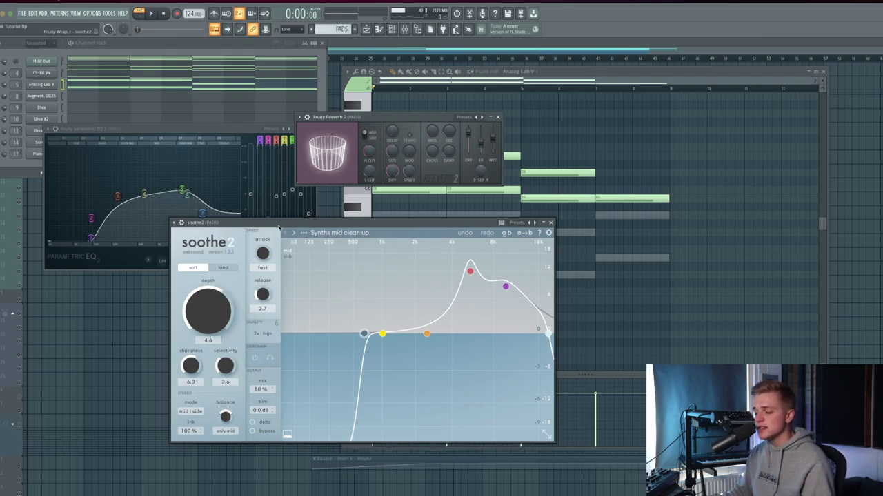
drag(277, 224, 284, 215)
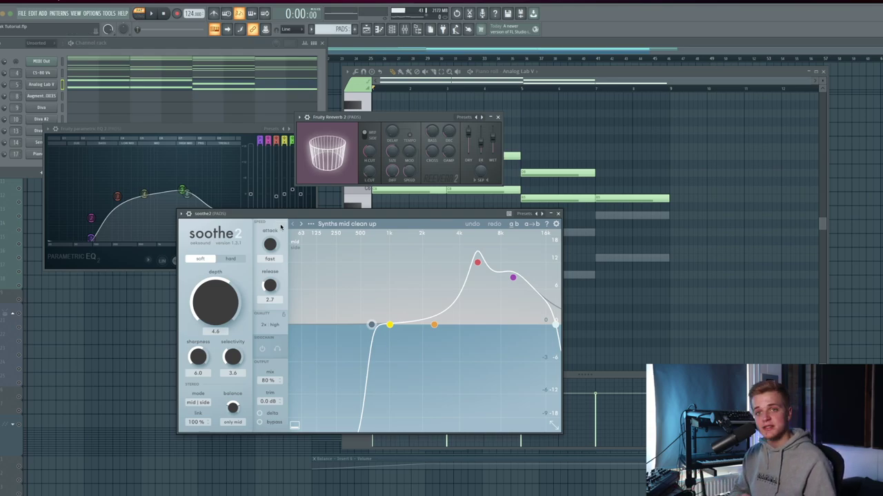
drag(281, 227, 172, 187)
drag(103, 129, 582, 235)
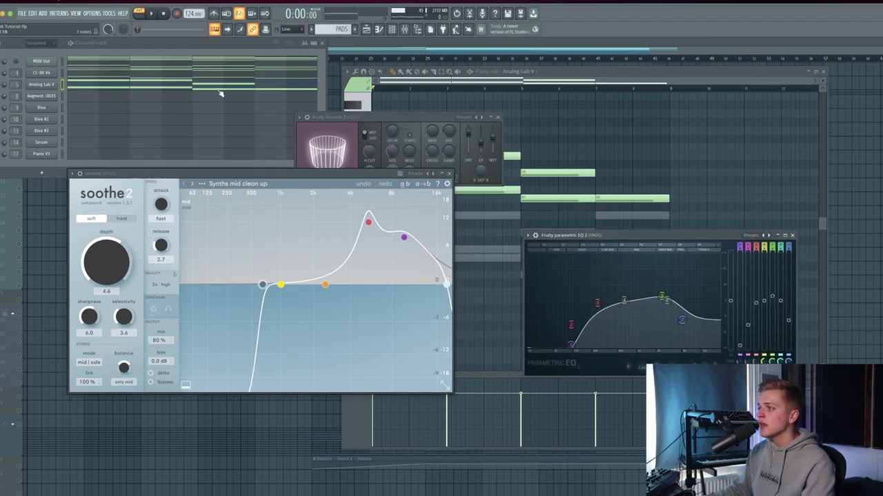
- Close the PADS effect windows and show the CHOIR pattern's Augmented VOICES notes in the piano roll beside the channel rack
key(Escape)
key(Escape)
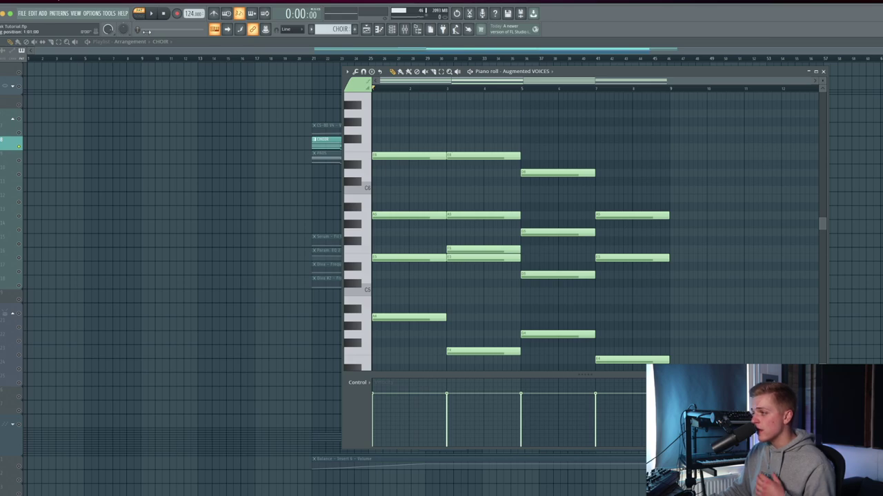
scroll(457, 158, down, 2)
key(F6)
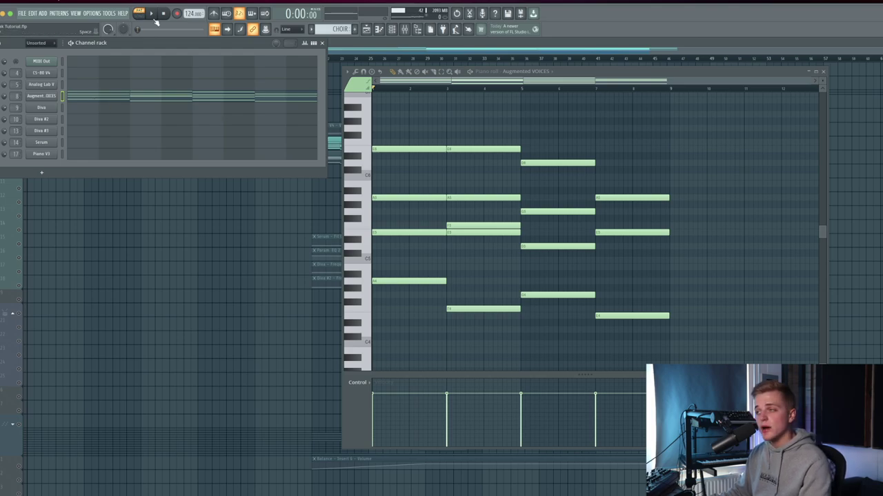
- Play the CHOIR pattern to audition its Augmented VOICES chords
click(386, 89)
key(space)
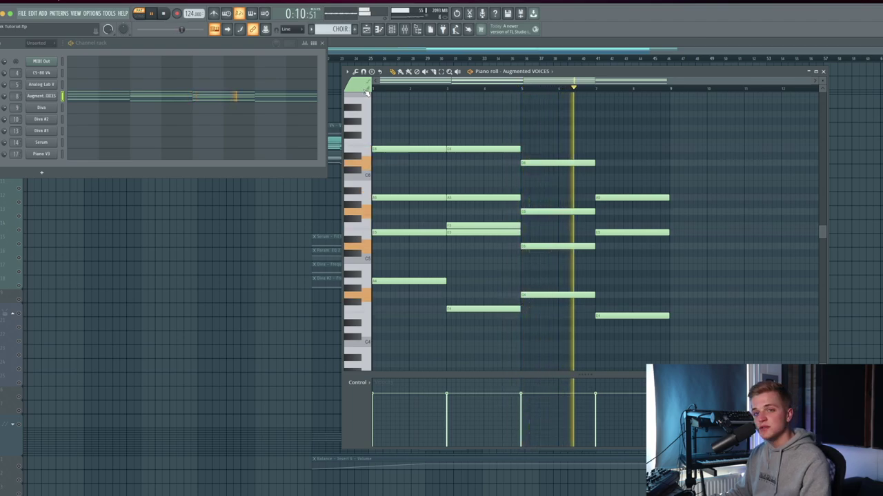
key(space)
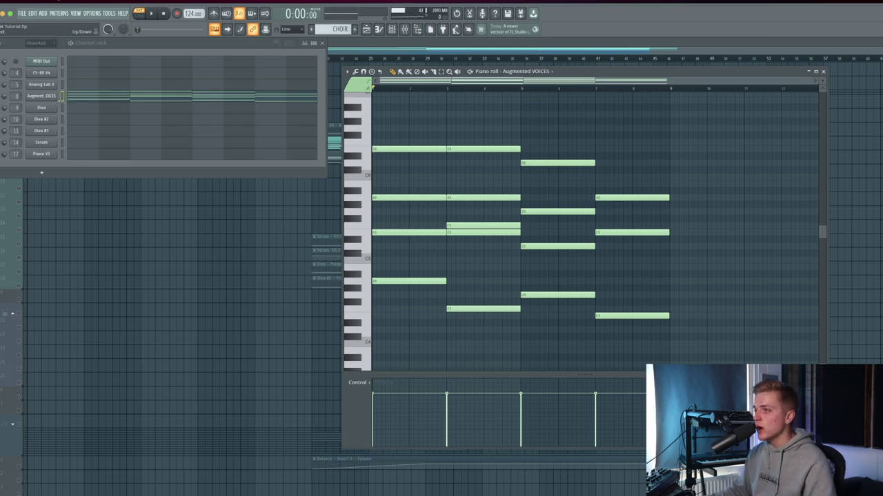
- Open the Augmented VOICES synth and look through its preset list while keeping the Dreamland's Tales preset
click(42, 96)
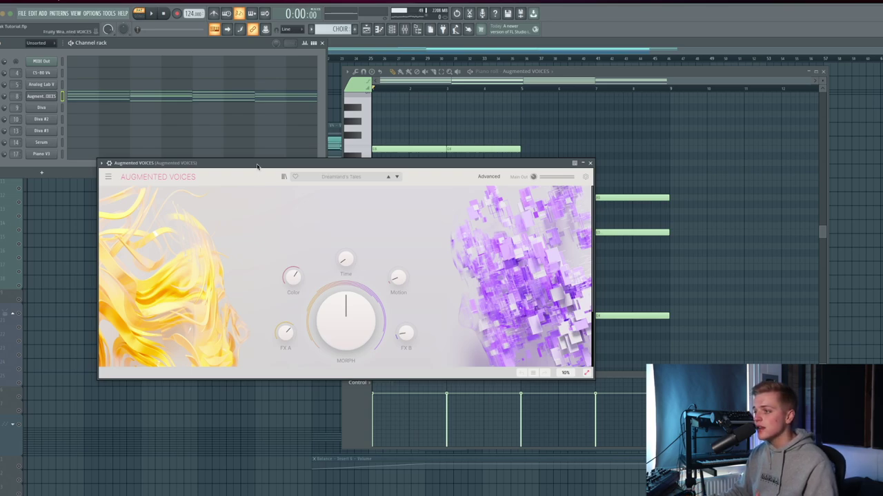
drag(257, 167, 250, 185)
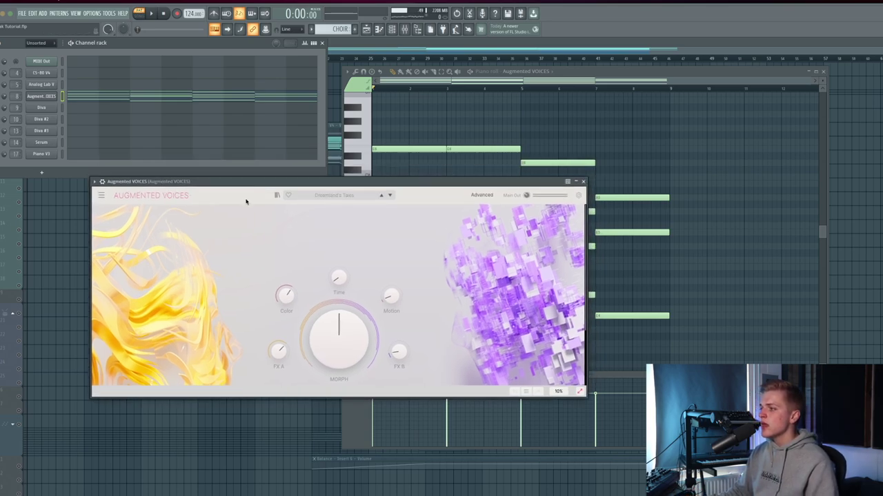
click(346, 195)
mouse_move(344, 205)
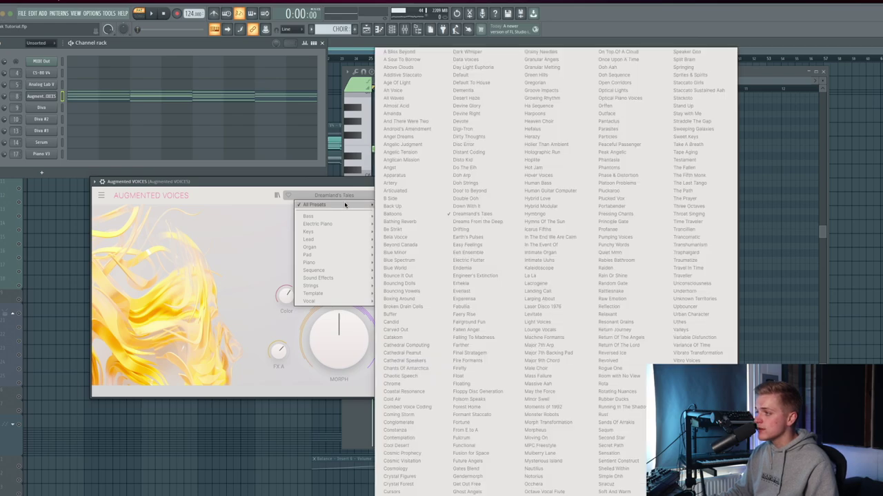
click(335, 185)
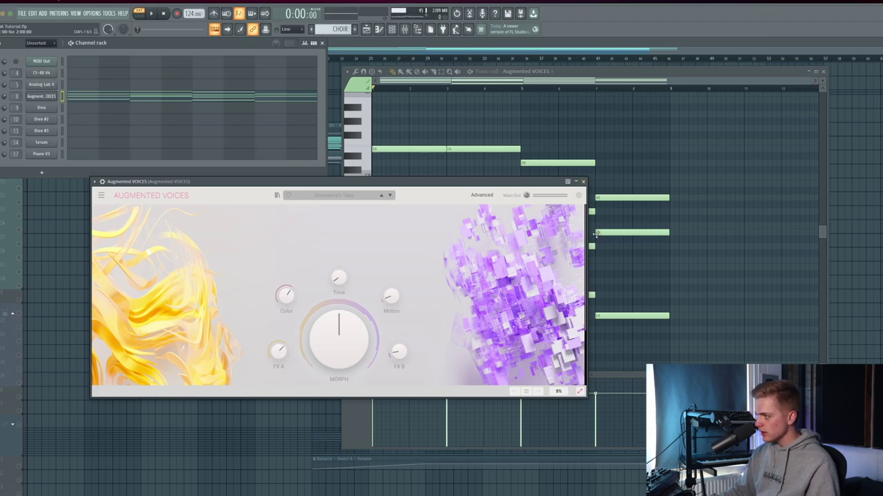
- Close the synth and play CHOIR with the Augmented VOICES track's Fruity parametric EQ 2 open to check its low cut
click(583, 182)
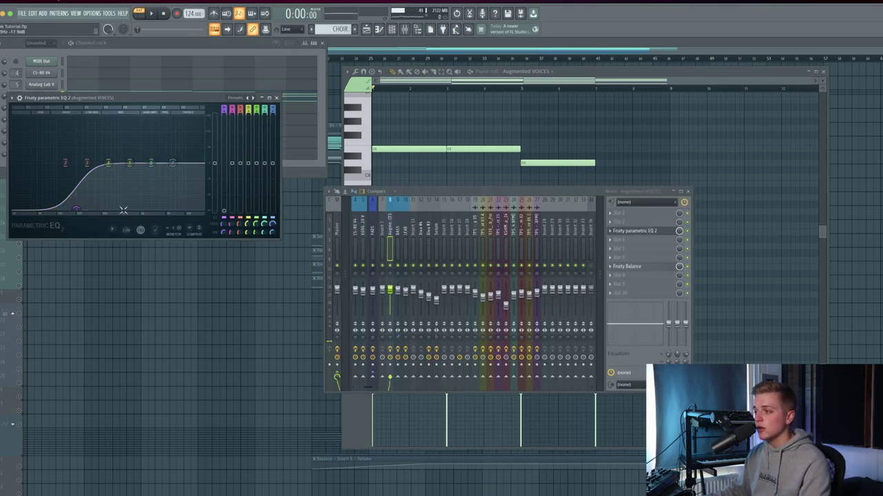
key(space)
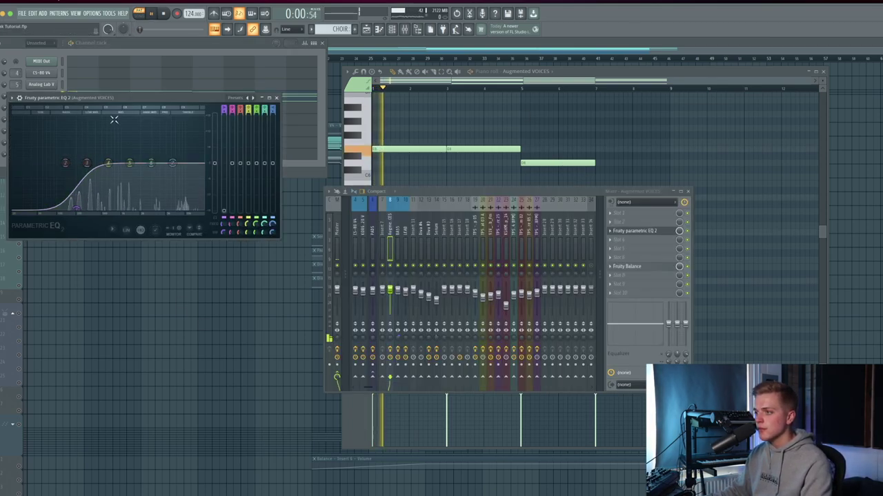
click(276, 99)
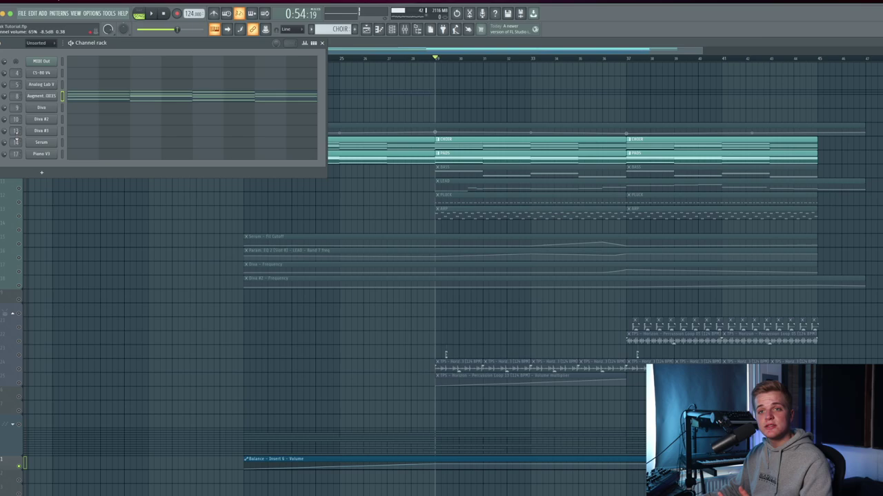
- Hide the channel rack and play the CHOIR and PADS clips together in the playlist from bar 29
key(F6)
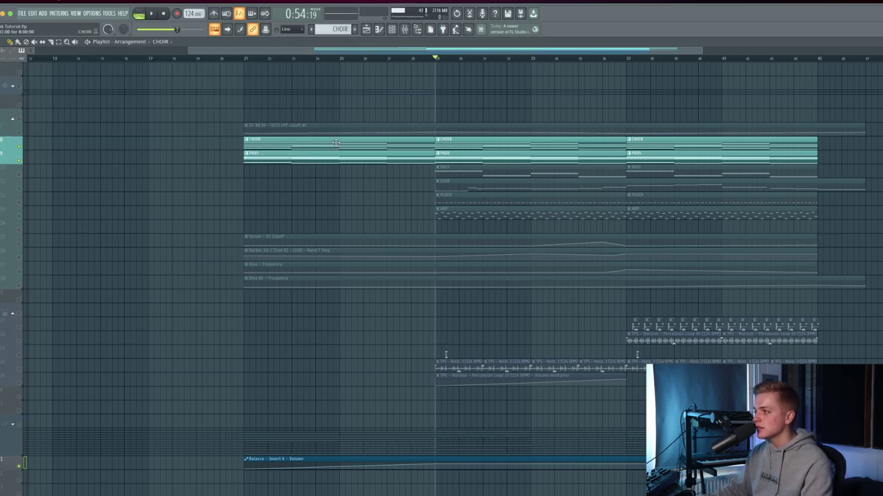
key(space)
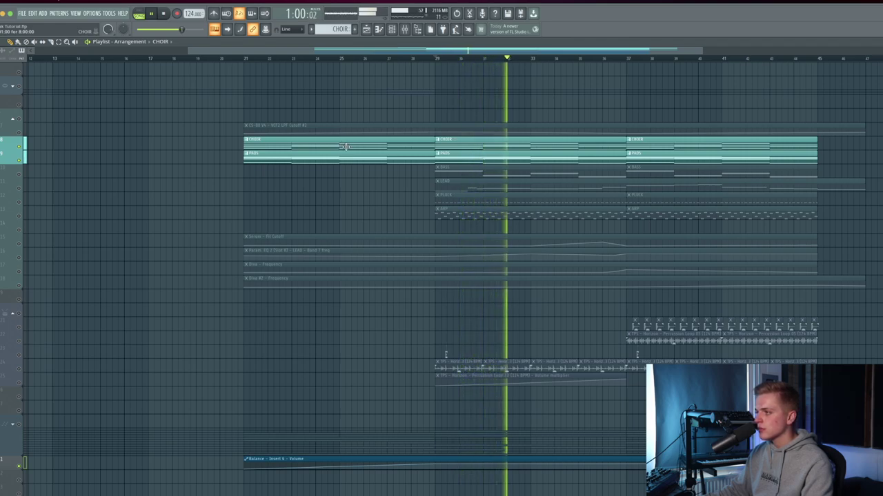
key(space)
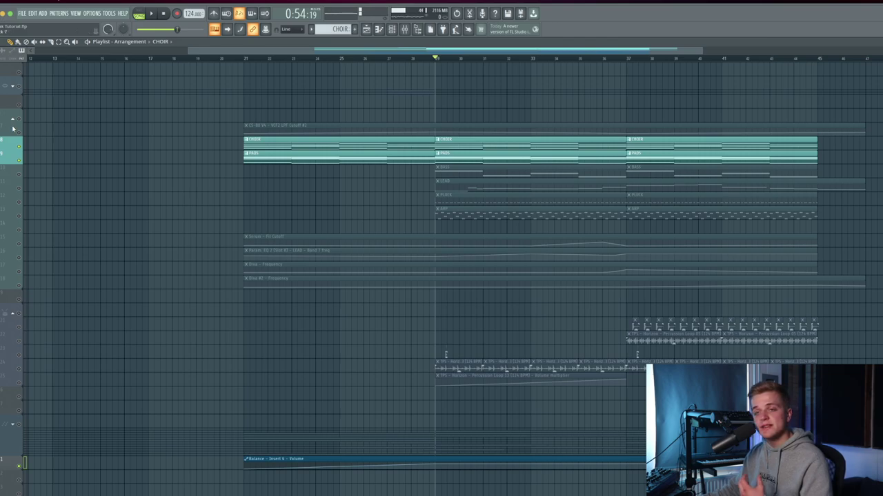
- Unmute the CS-80 V4 filter cutoff automation track above CHOIR and review the section, returning the playhead to bar 21
click(21, 133)
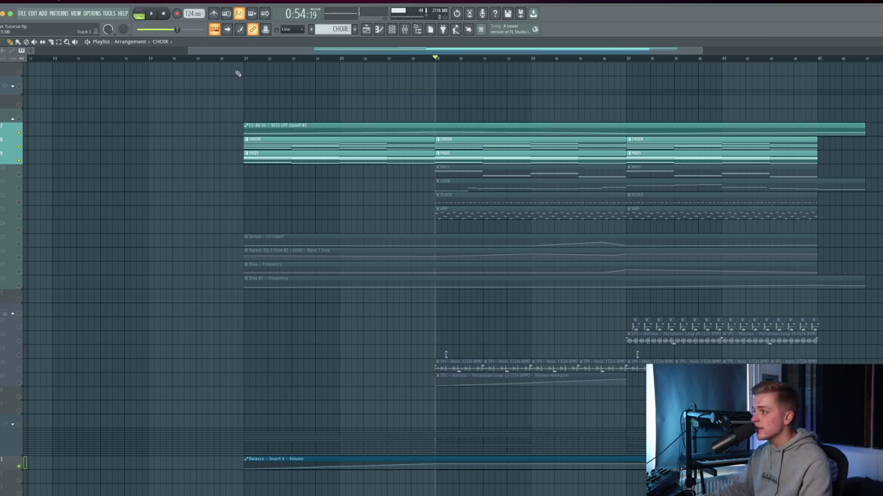
drag(253, 61, 376, 123)
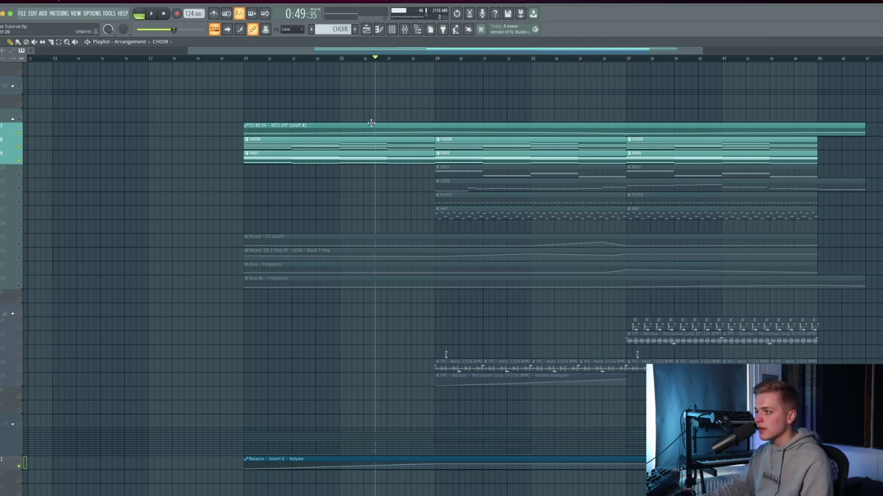
click(246, 58)
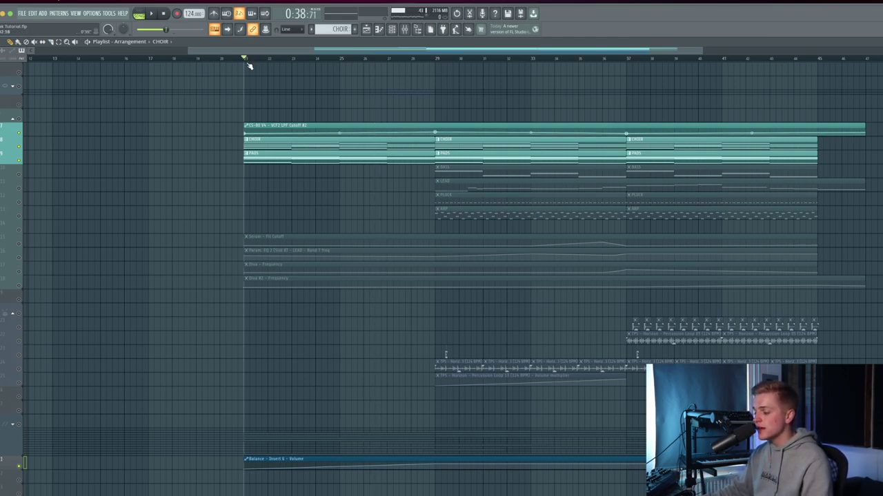
drag(224, 110, 266, 160)
click(262, 171)
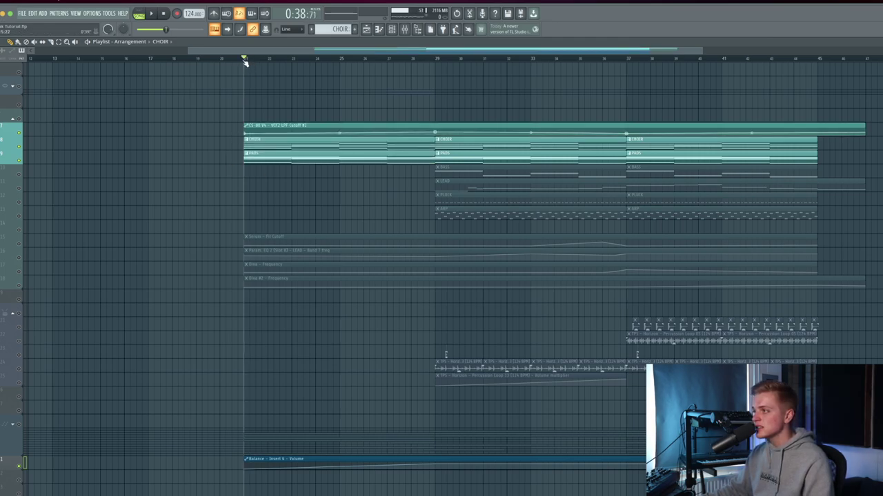
drag(245, 62, 435, 103)
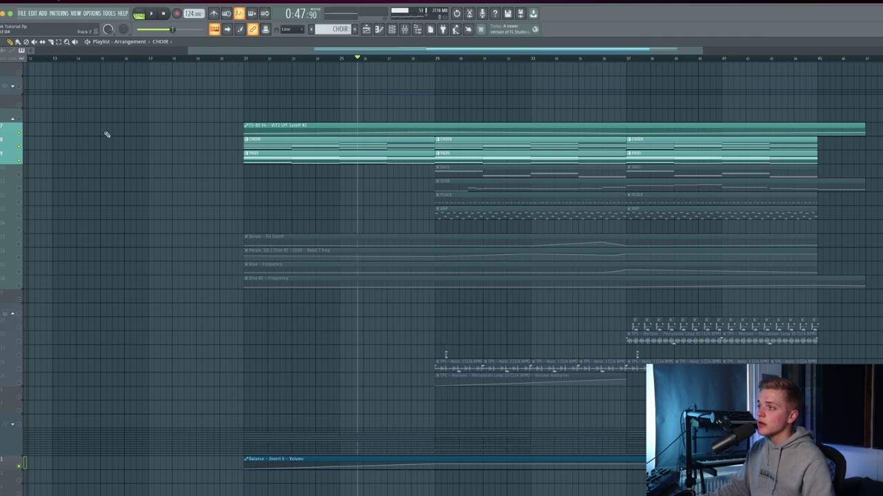
click(245, 59)
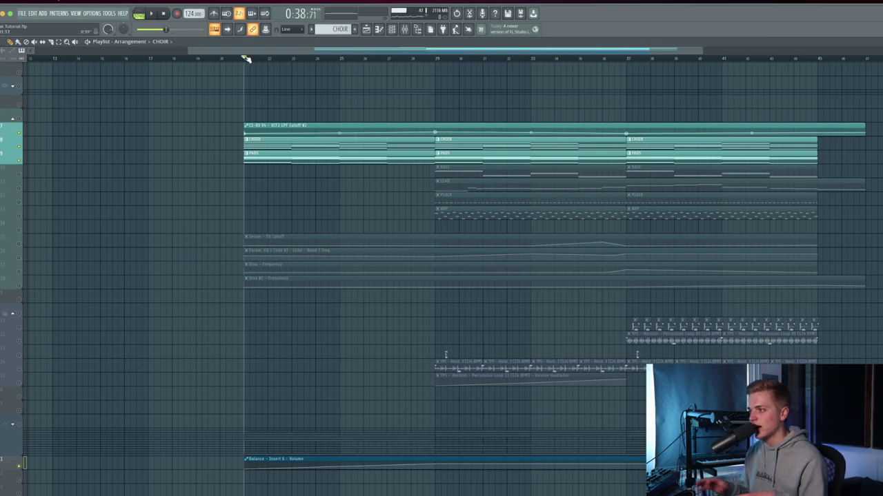
- Unmute the BASS track below PADS in the playlist and examine its clips up close
scroll(246, 58, down, 3)
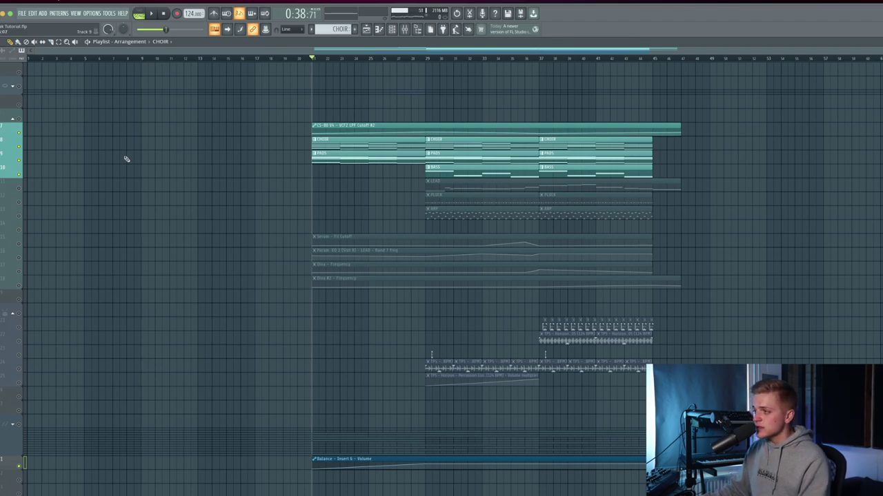
scroll(533, 172, up, 5)
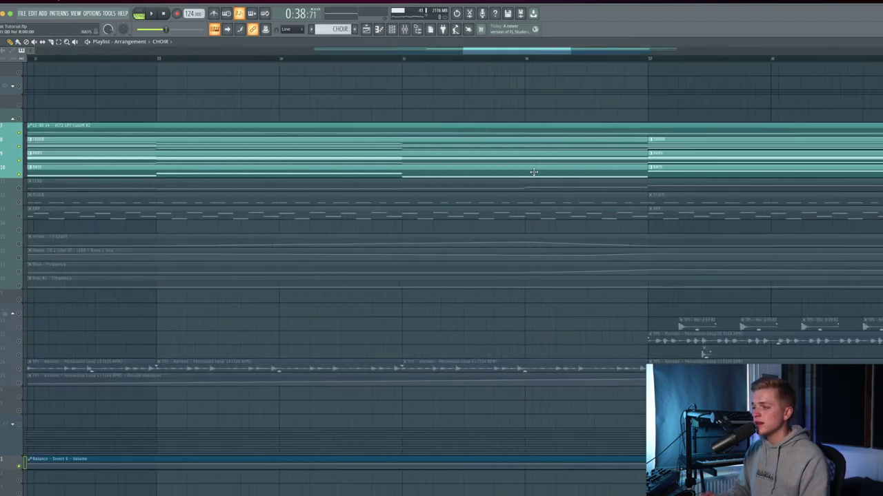
- Open the BASS clip's notes in the piano roll, switch playback to pattern mode and move the piano roll aside
scroll(534, 172, down, 3)
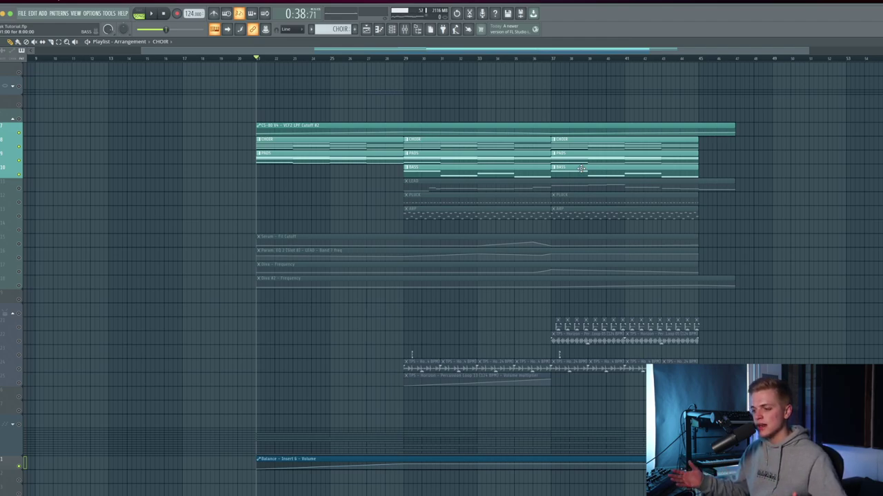
scroll(581, 169, down, 2)
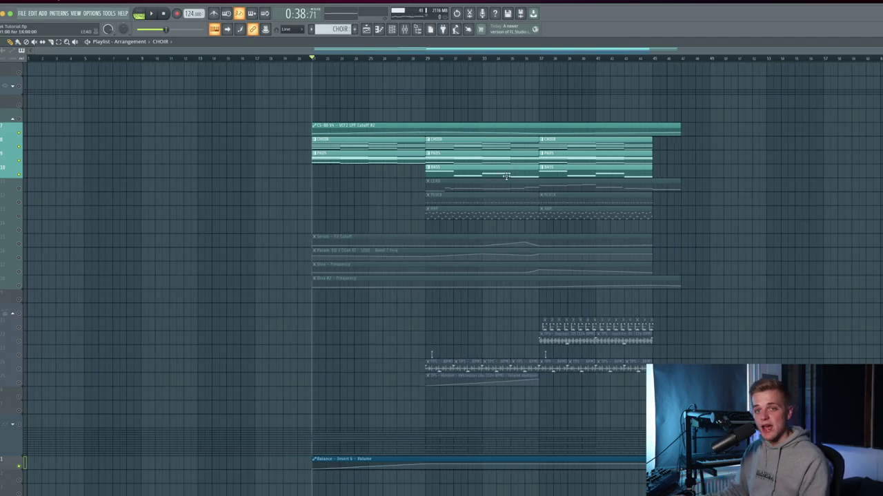
scroll(586, 169, up, 3)
scroll(598, 169, down, 3)
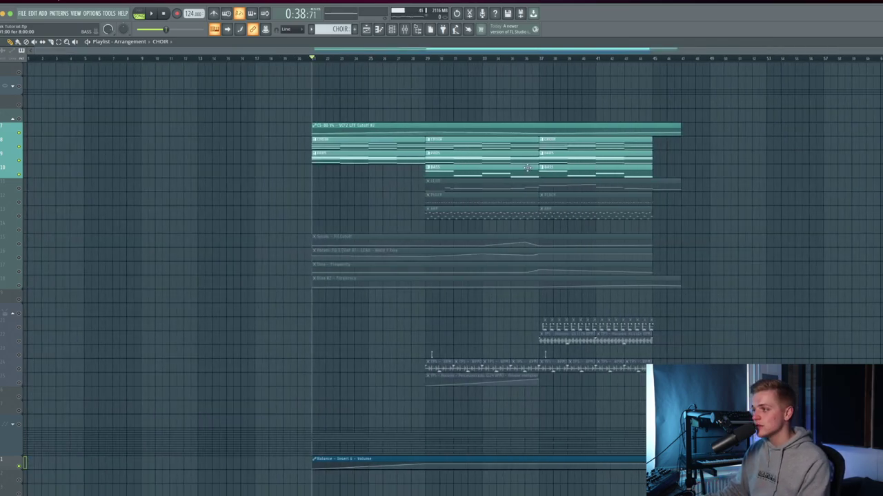
scroll(528, 169, up, 1)
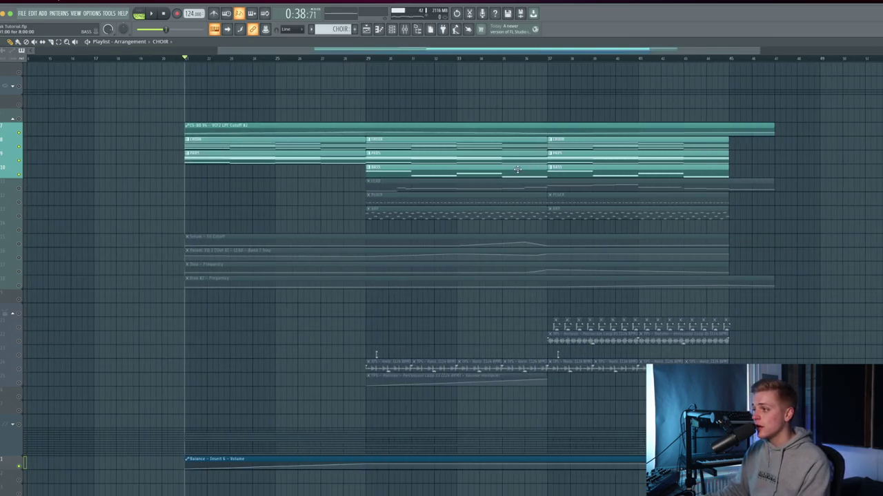
scroll(411, 173, up, 2)
double_click(411, 173)
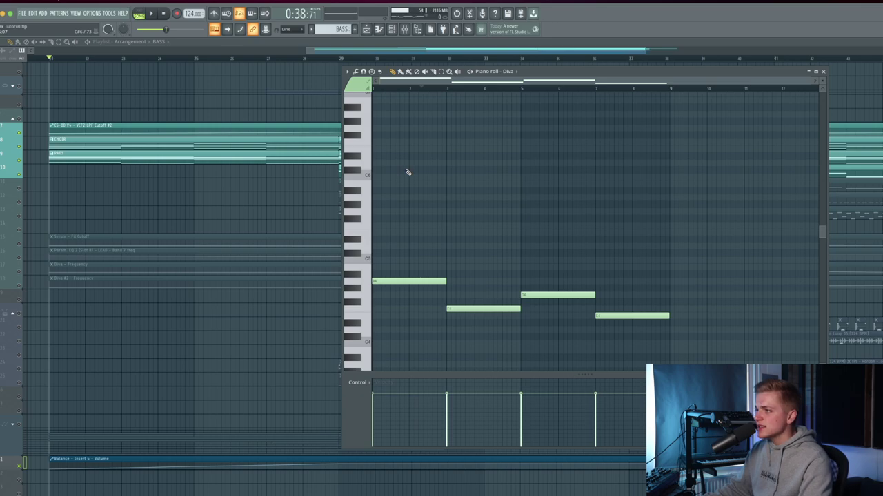
key(l)
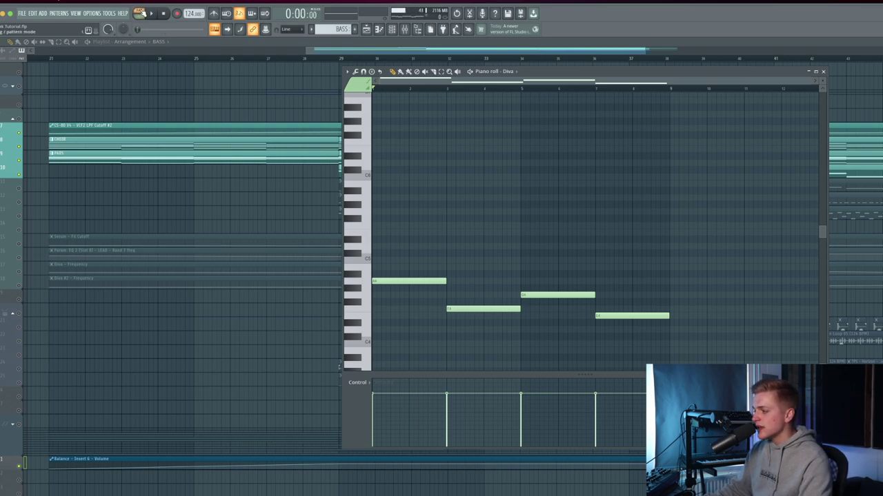
drag(538, 71, 270, 64)
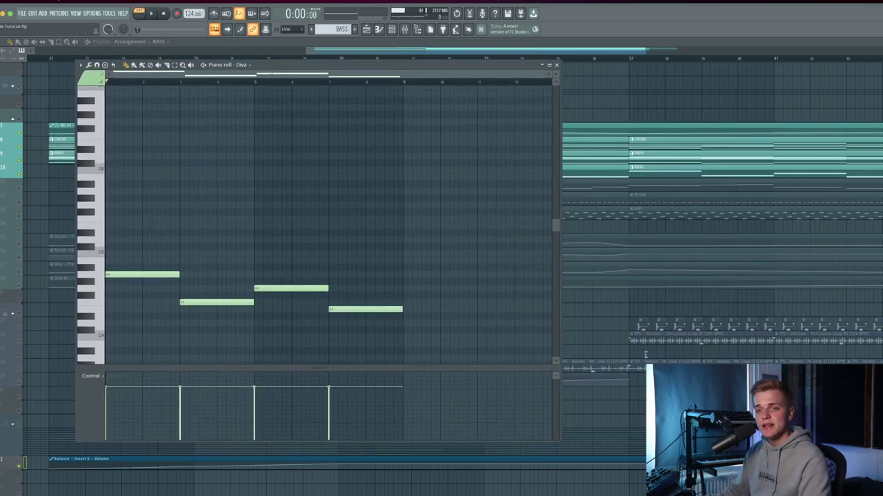
- Play the BASS pattern by itself to hear its four long notes
key(F6)
key(space)
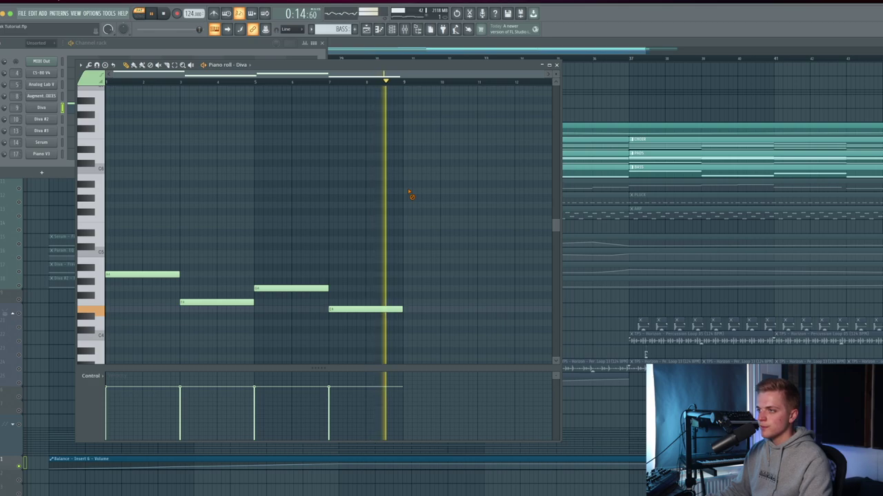
key(space)
- Bring up the BASS pattern's Diva synth from the channel rack and lower its filter cutoff slightly while playing
key(F6)
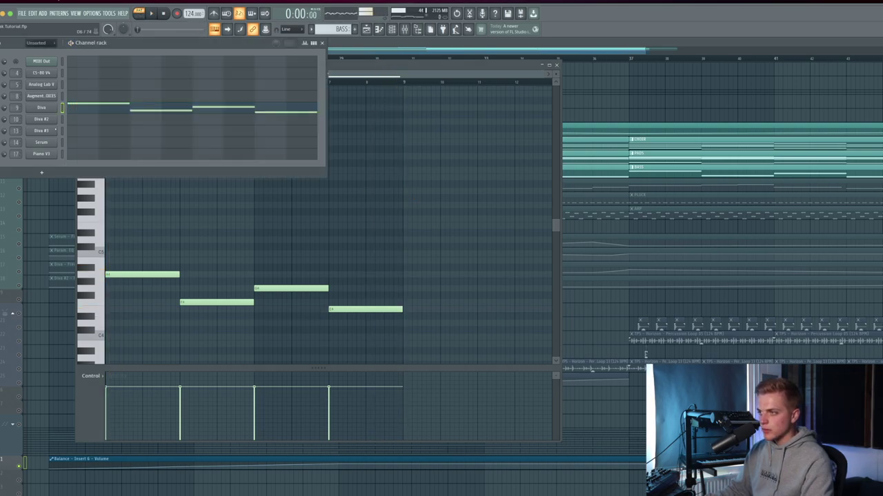
click(41, 96)
click(42, 108)
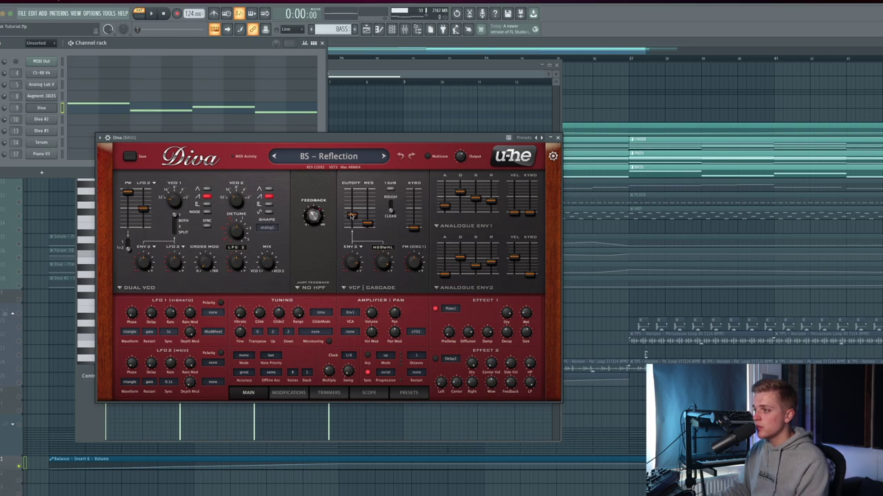
key(space)
mouse_move(353, 216)
mouse_down()
mouse_move(354, 190)
mouse_move(354, 220)
mouse_up()
key(space)
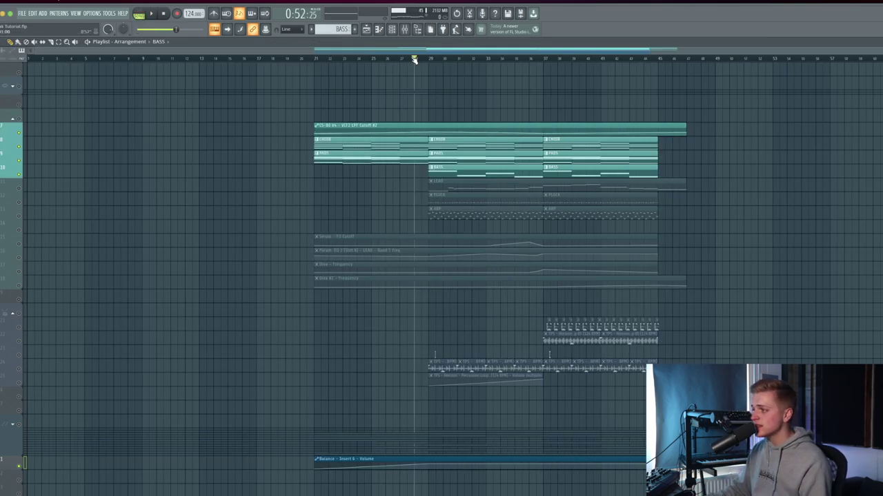
- Play the CHOIR, PADS and BASS clips together in the playlist from just before bar 29
scroll(416, 60, up, 1)
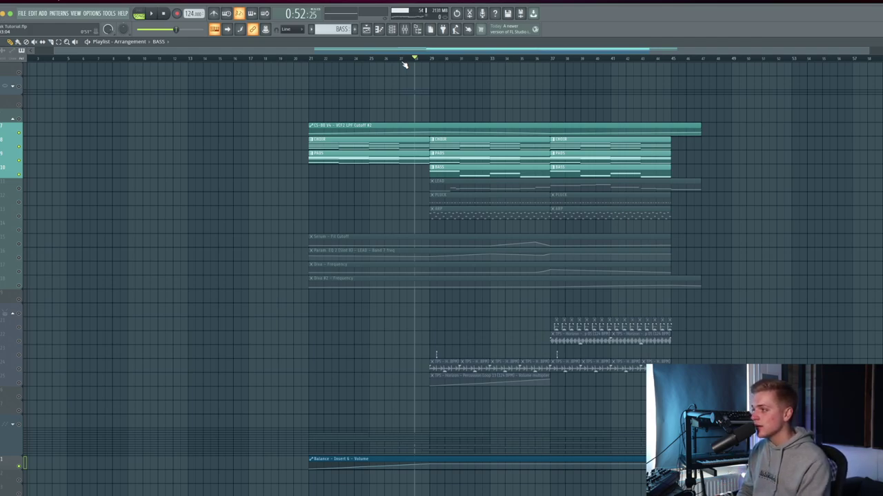
key(space)
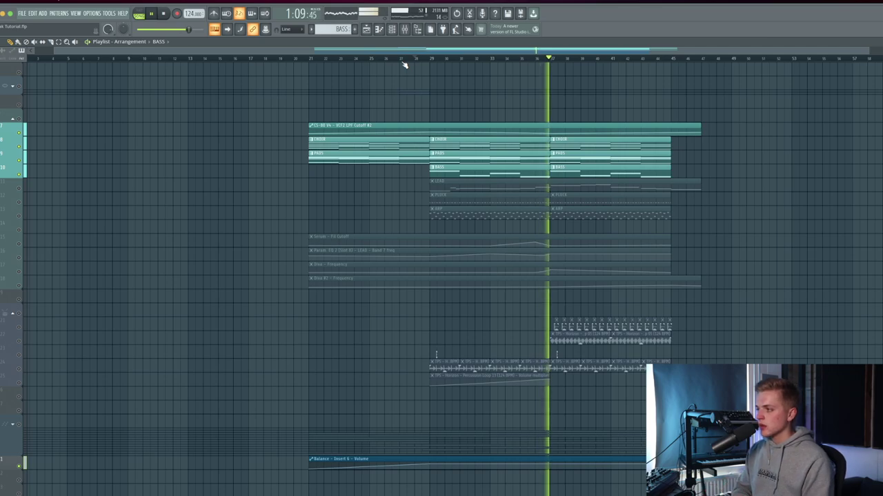
key(space)
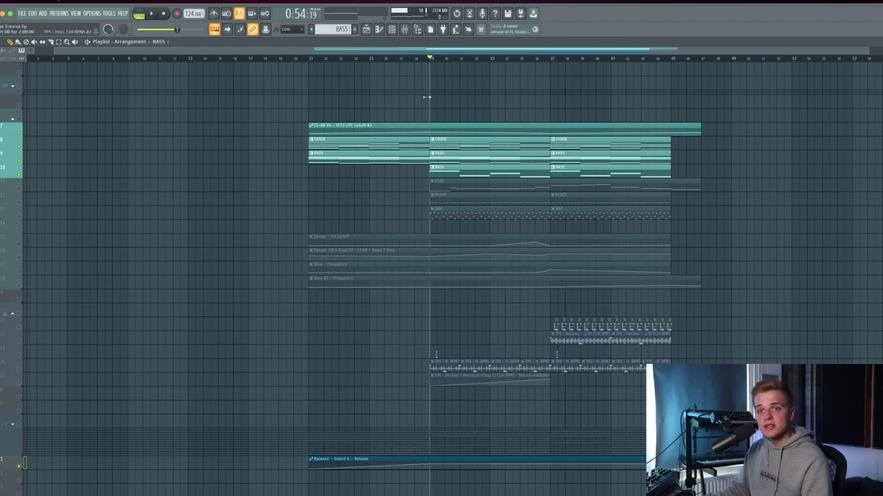
- Open the LEAD clip in the piano roll and play its melody in pattern mode
double_click(434, 184)
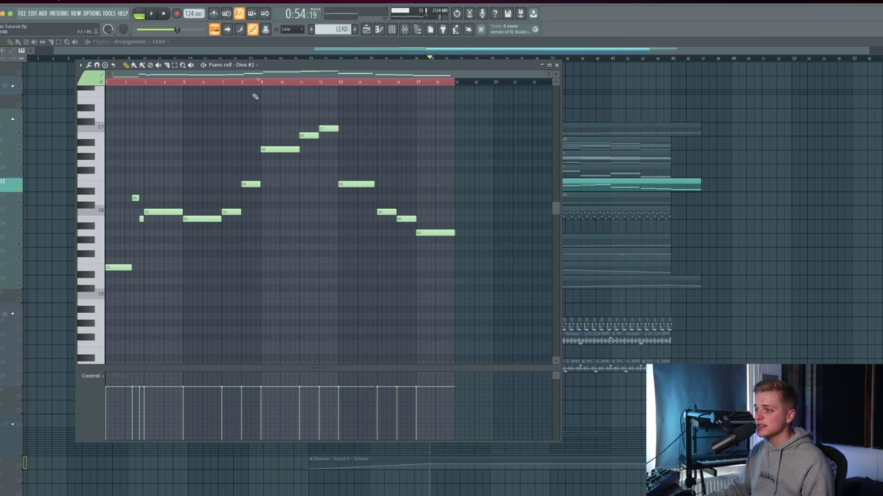
key(space)
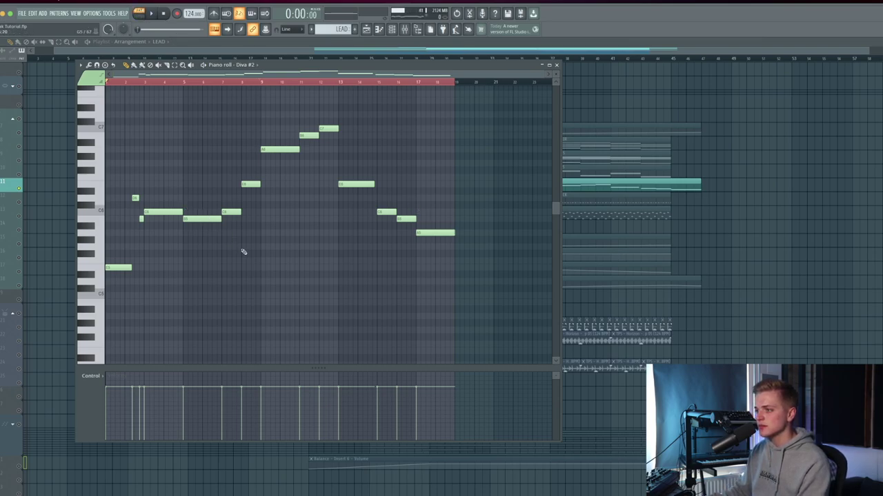
key(space)
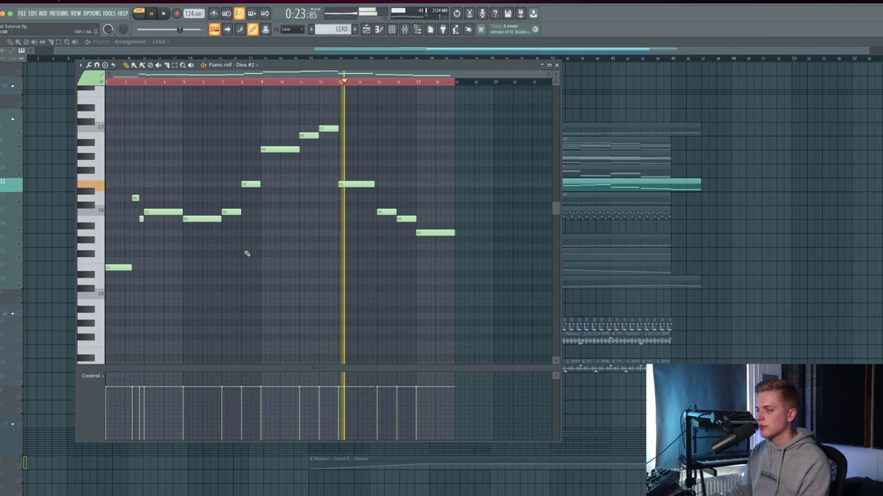
key(space)
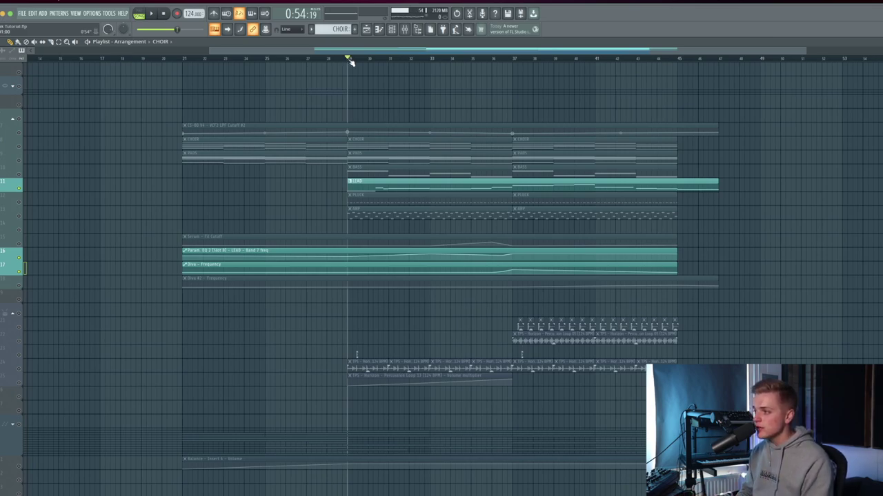
- Play the LEAD clip from bar 29 in the playlist with its EQ frequency and Diva frequency automation unmuted
key(space)
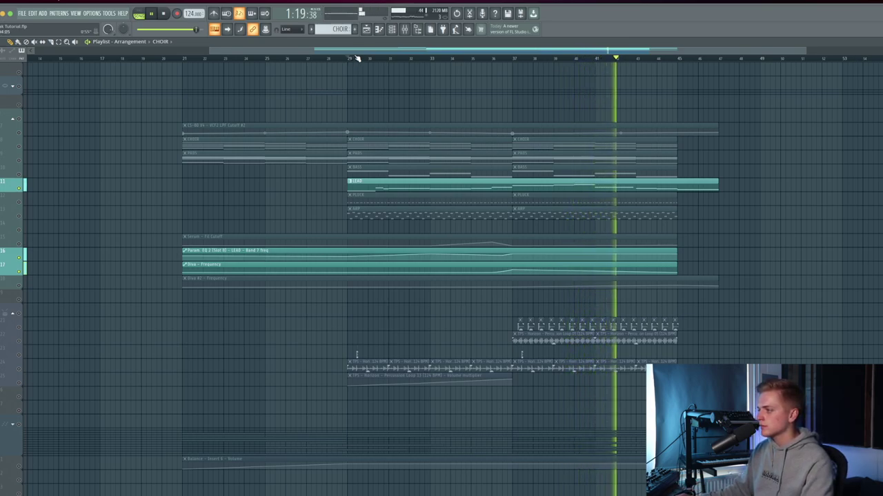
key(space)
- Inspect the LEAD mixer track's Fruity parametric EQ 2 and soothe2 side by side, and close both effect windows
click(404, 30)
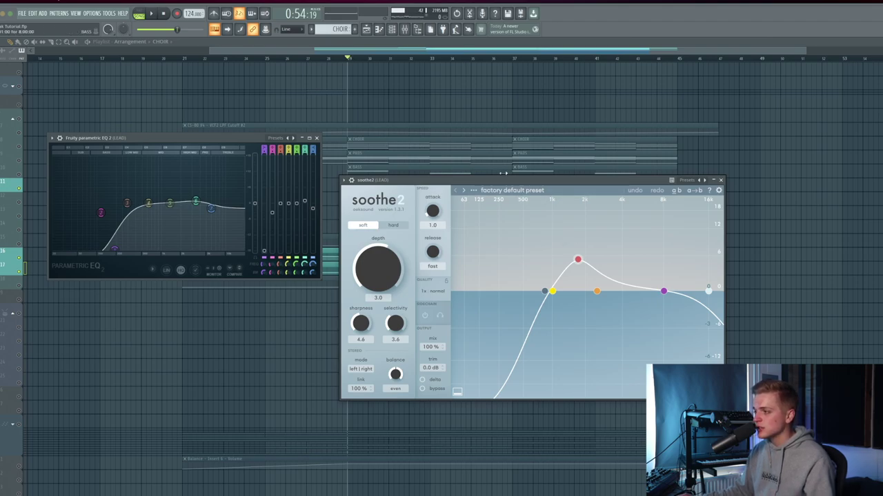
drag(501, 180, 496, 252)
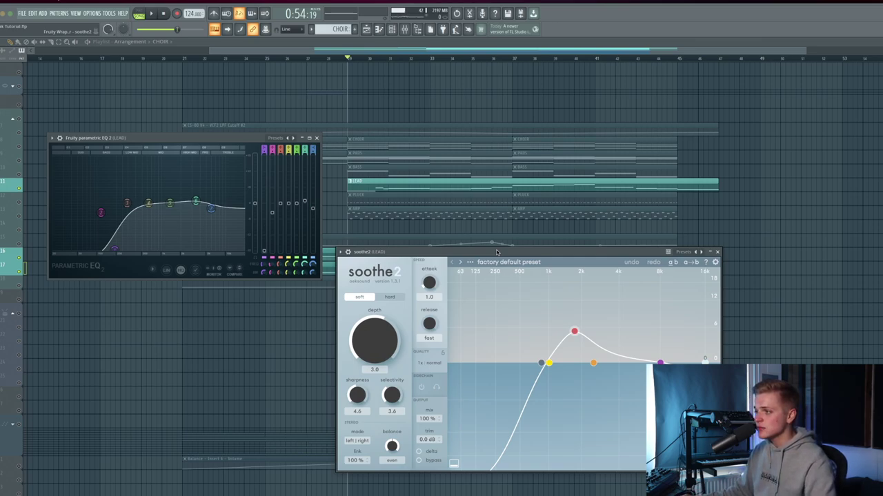
drag(497, 252, 512, 196)
drag(138, 138, 138, 174)
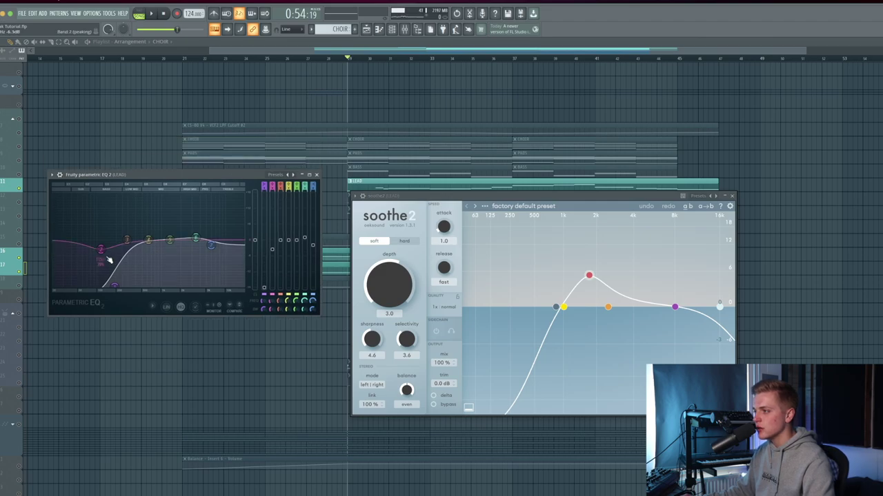
click(317, 174)
click(732, 196)
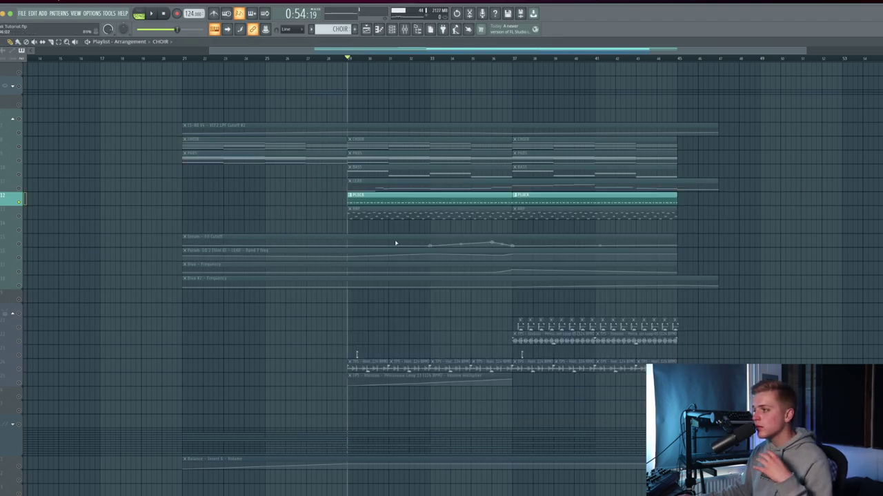
- Open the PLUCK clip in the piano roll and play its repeating single-note pattern
double_click(376, 200)
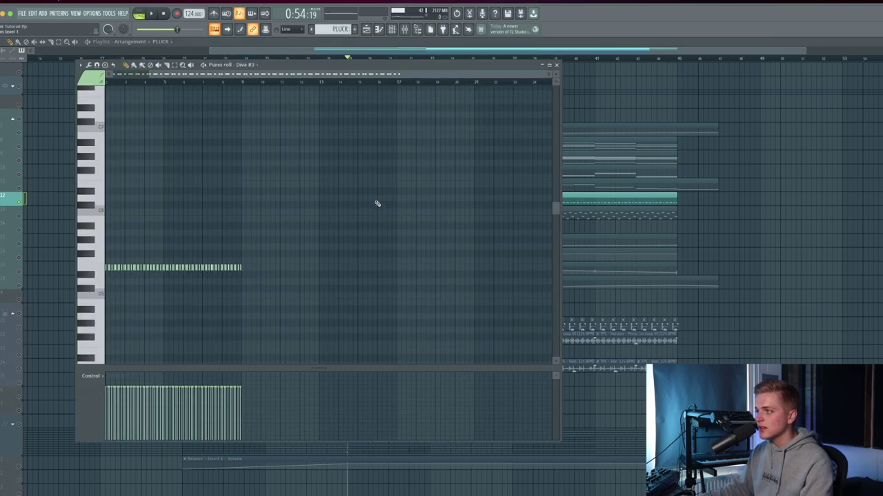
scroll(368, 130, up, 2)
key(space)
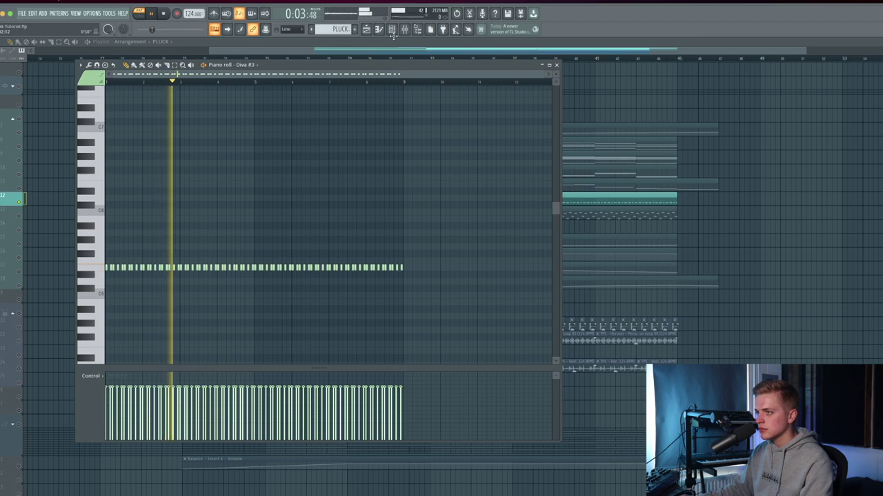
key(space)
- Open the Diva #3 synth from the channel rack to examine the pluck sound's settings, and close it
key(F6)
click(42, 130)
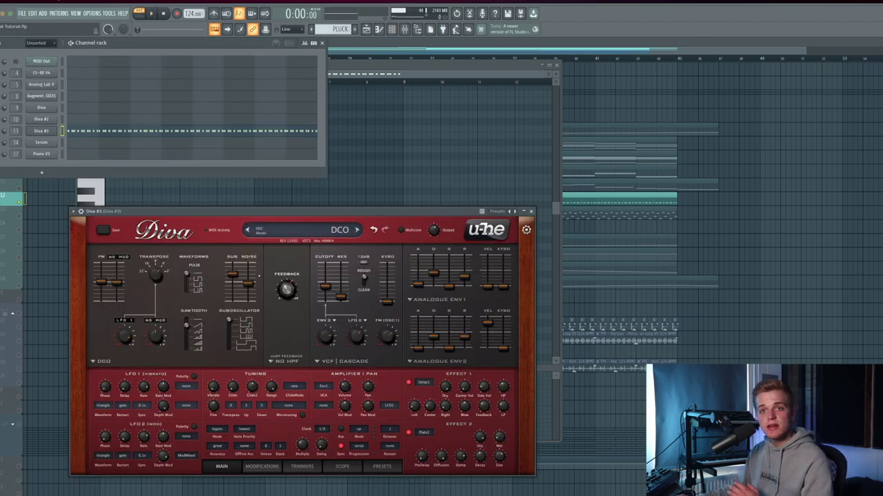
drag(222, 212, 239, 170)
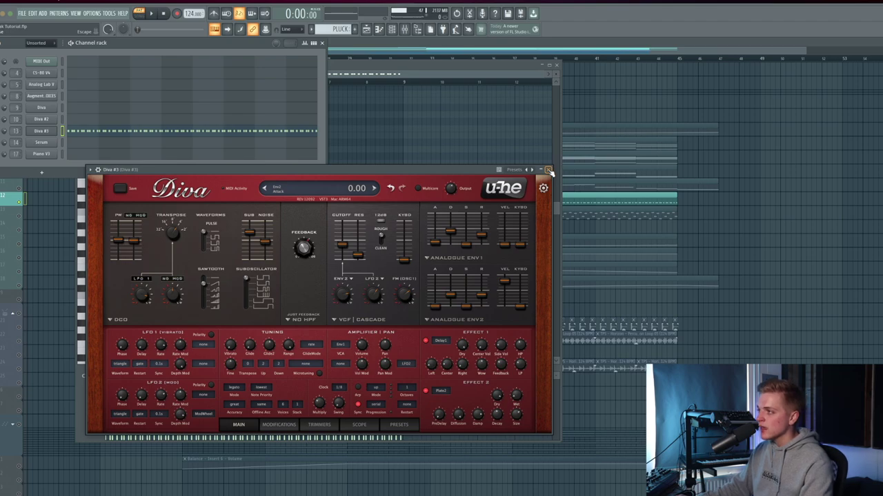
click(548, 170)
- Check the Fruity parametric EQ 2 and Fruity PanOMatic on the Diva #3 mixer track, and play the PLUCK pattern
key(F9)
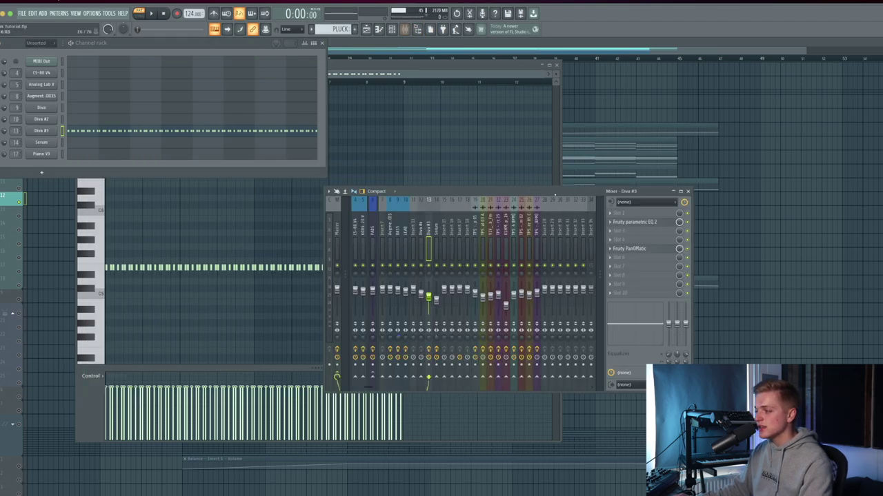
click(631, 224)
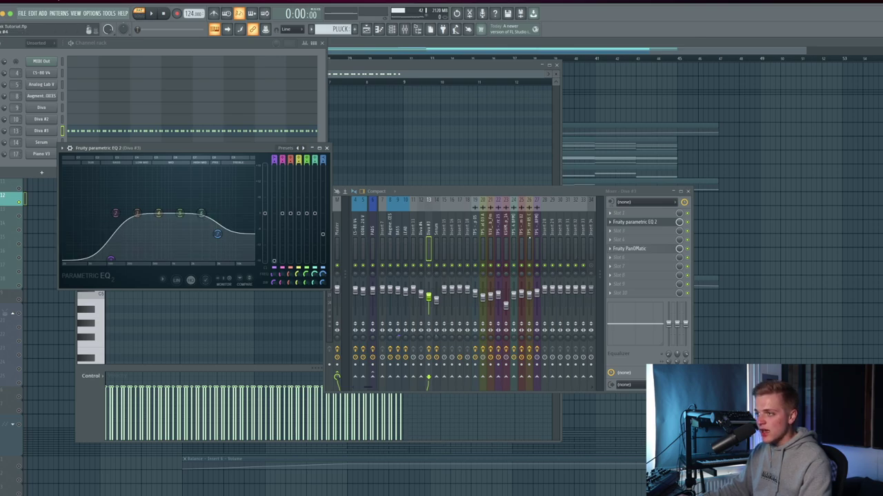
click(661, 251)
drag(49, 115, 189, 260)
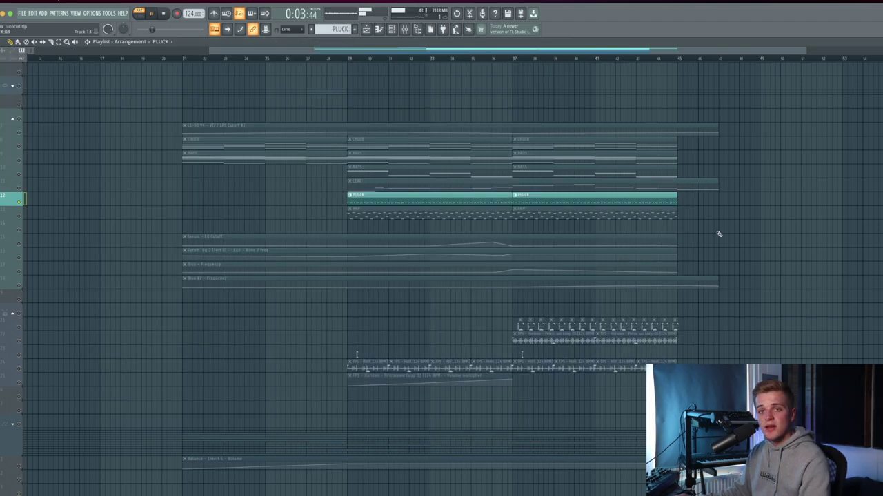
key(space)
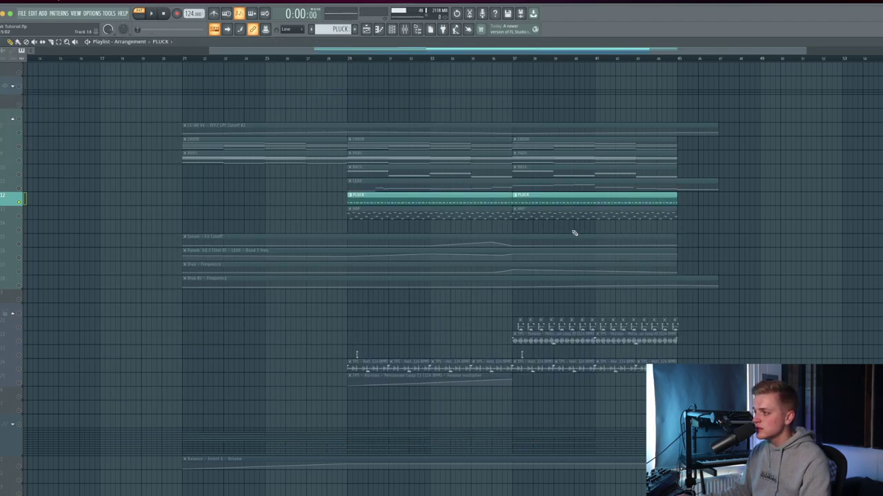
- Examine and play the ARP clip's notes in the piano roll, and bring up its Serum synth with the PL - Timeless preset
double_click(501, 218)
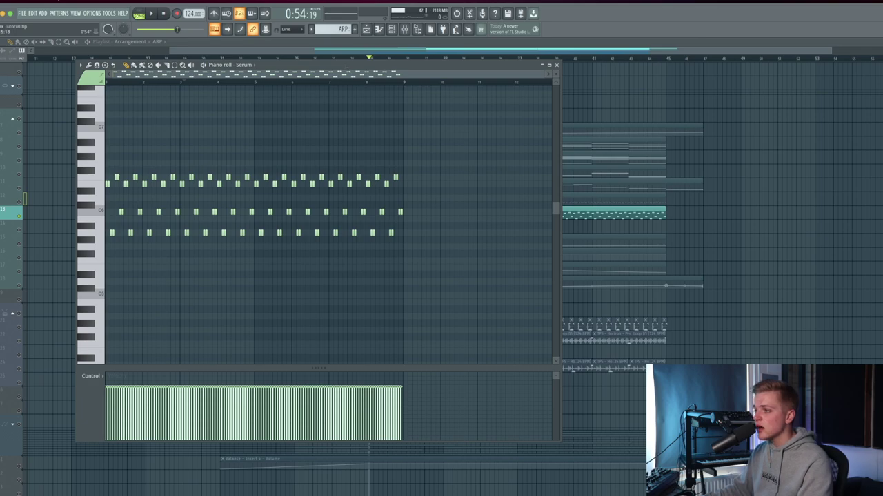
scroll(111, 144, up, 1)
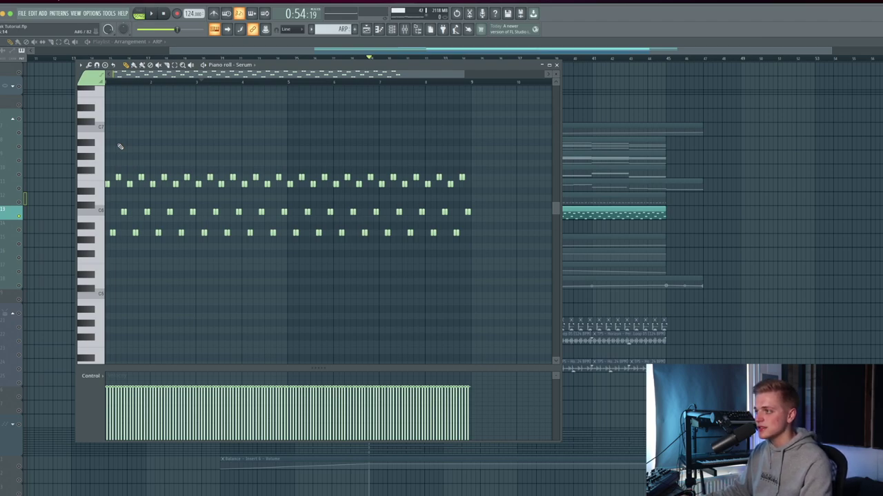
scroll(123, 138, up, 3)
scroll(123, 138, down, 4)
key(space)
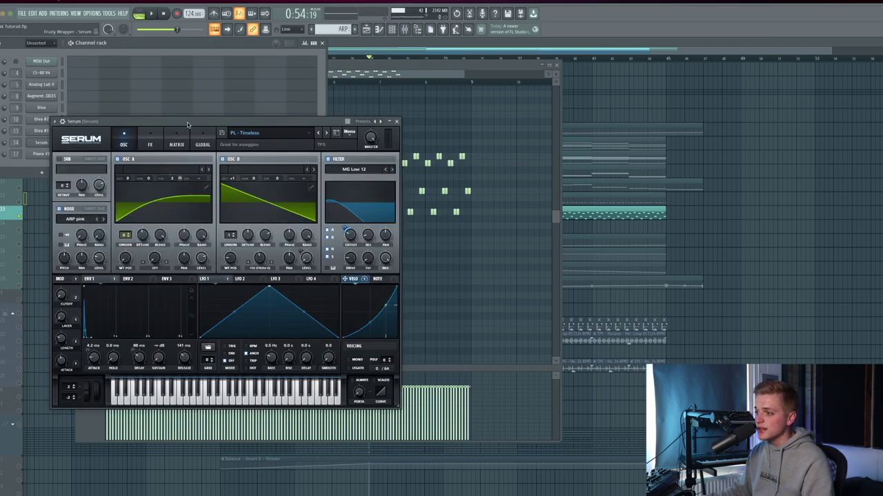
drag(198, 124, 219, 132)
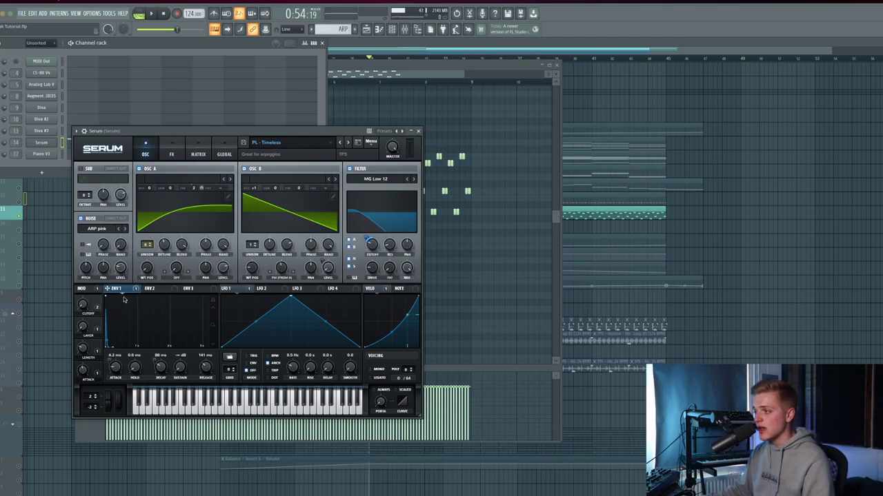
- Check the effects of the ARP's Serum synth, and play all the melodic layers together from bar 29
click(173, 154)
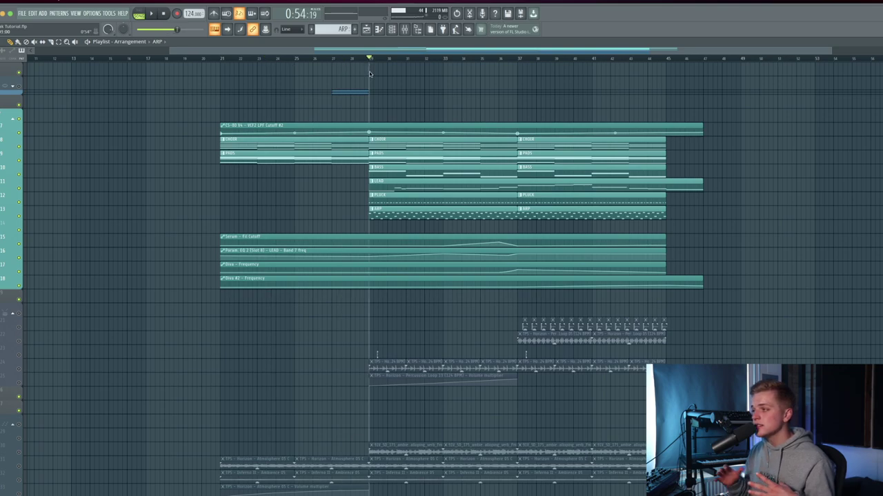
key(space)
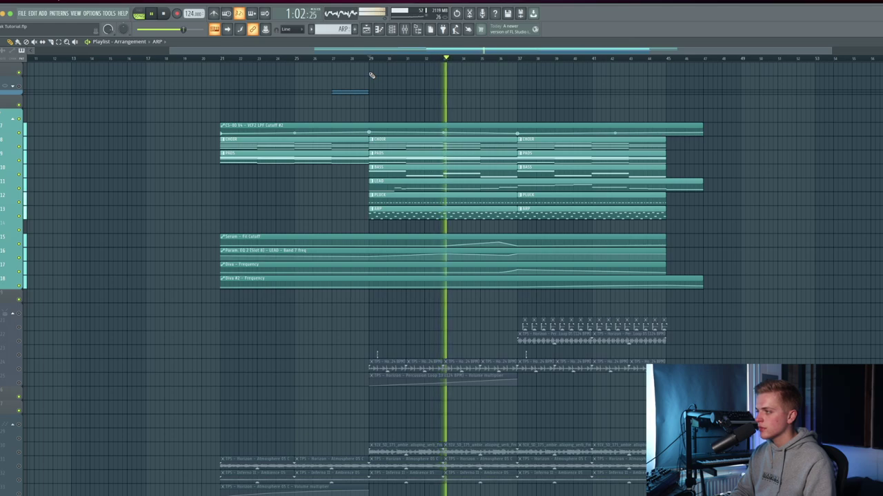
key(space)
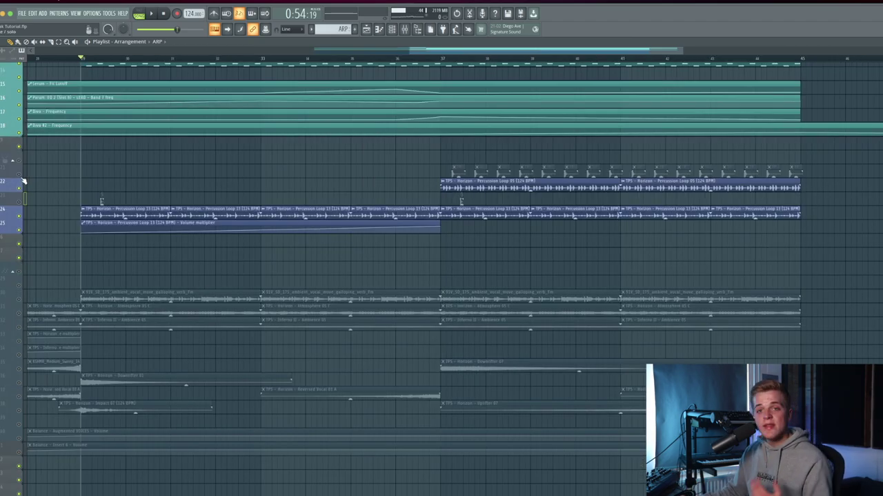
- Isolate the percussion loop tracks, and switch to only the ambient vocal, Atmosphere 05 C and Ambience 05 tracks with their volume automation
click(24, 182)
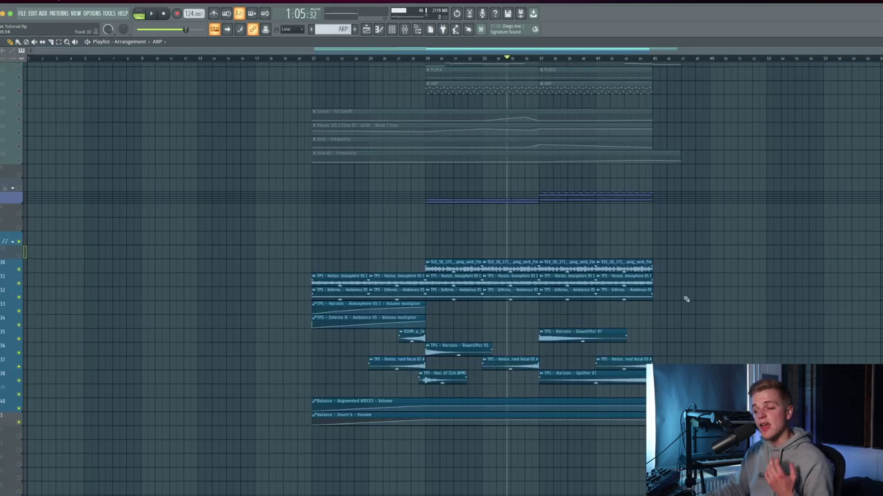
scroll(685, 300, up, 3)
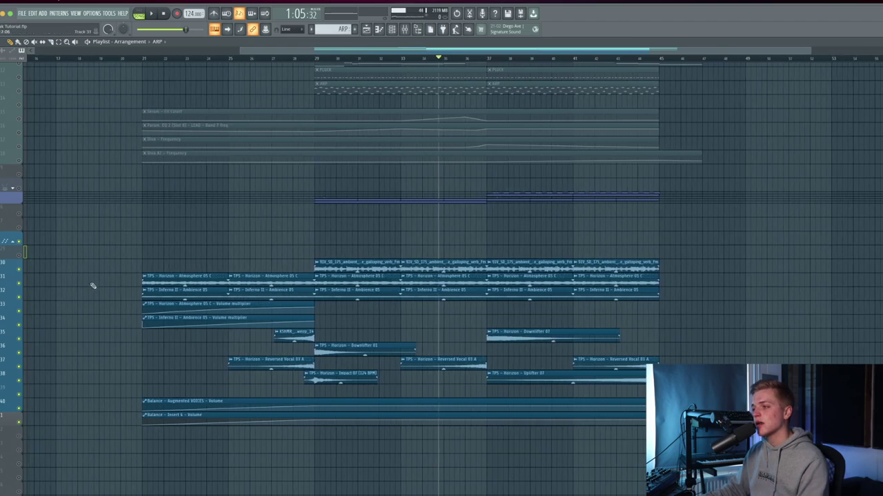
scroll(24, 257, down, 1)
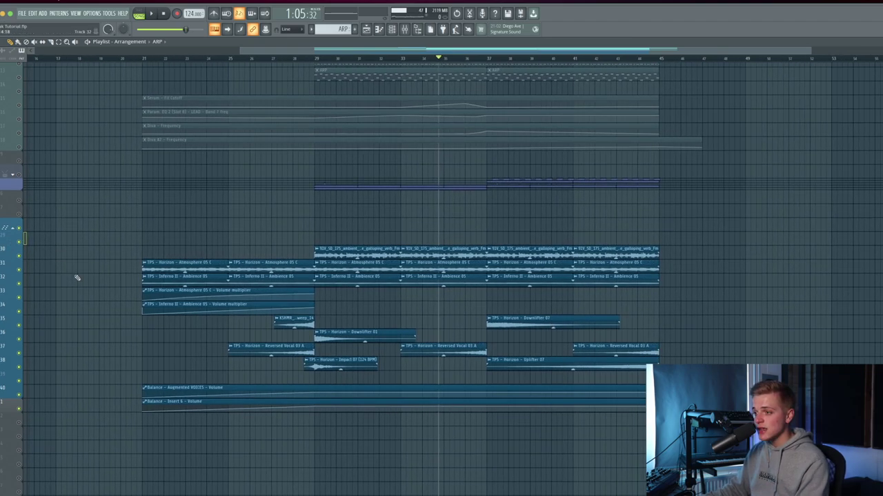
drag(22, 306, 20, 241)
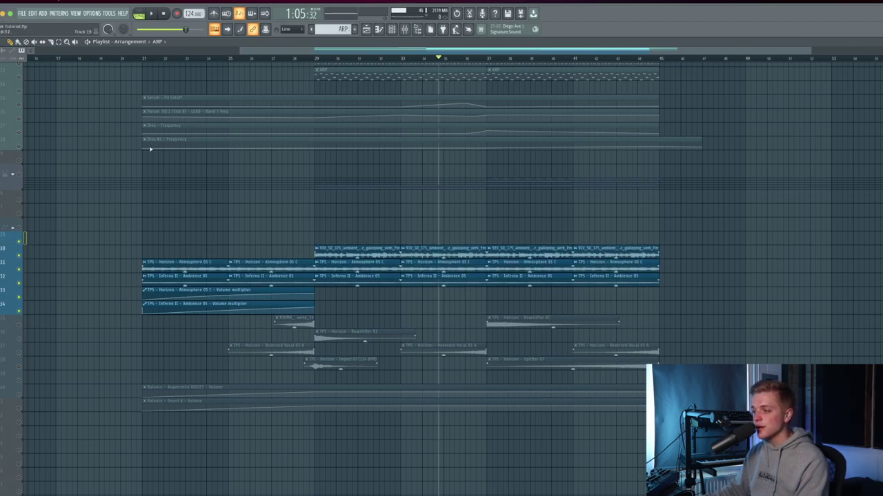
- Play the isolated vocal and atmosphere loops from about bar 28 to hear them enter the main section
click(143, 58)
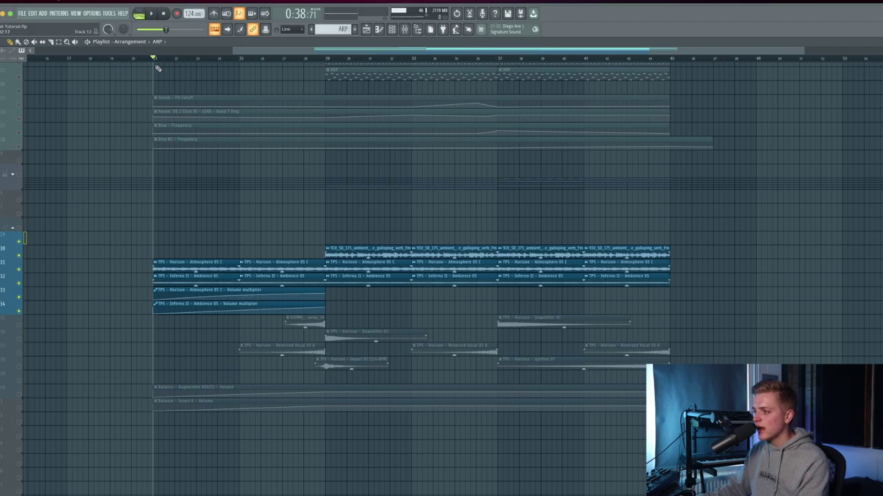
click(305, 60)
scroll(344, 148, up, 4)
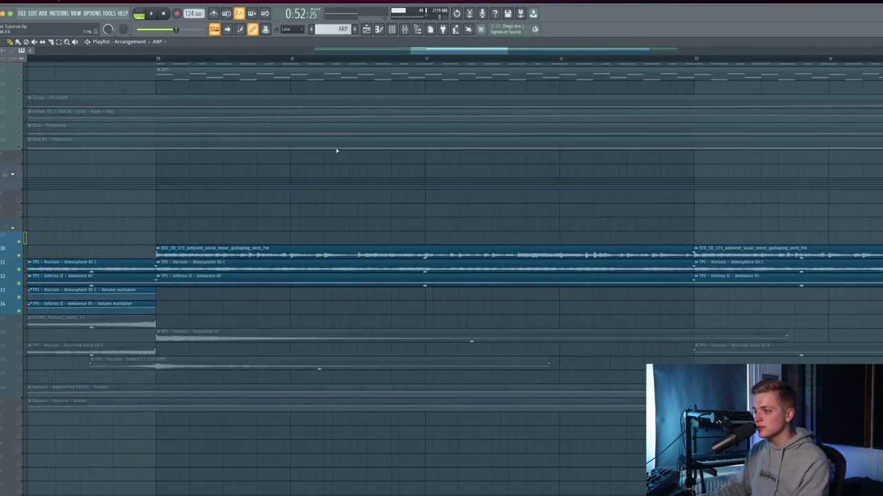
key(space)
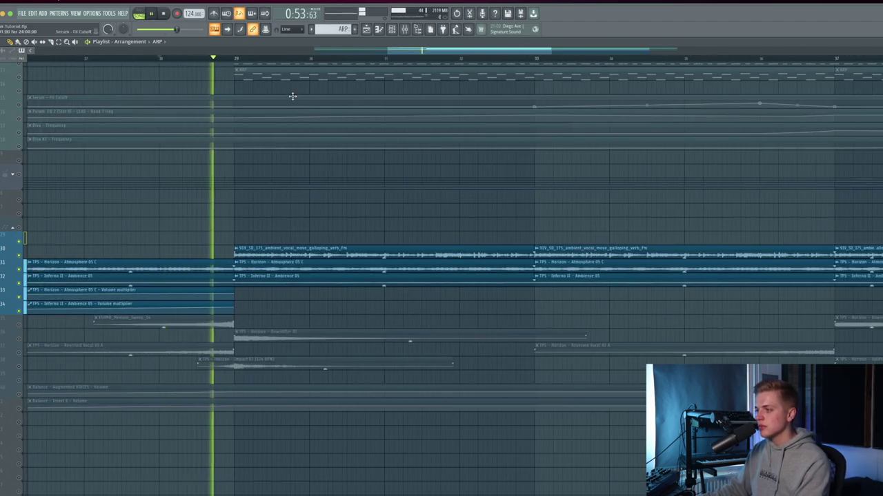
scroll(294, 97, down, 6)
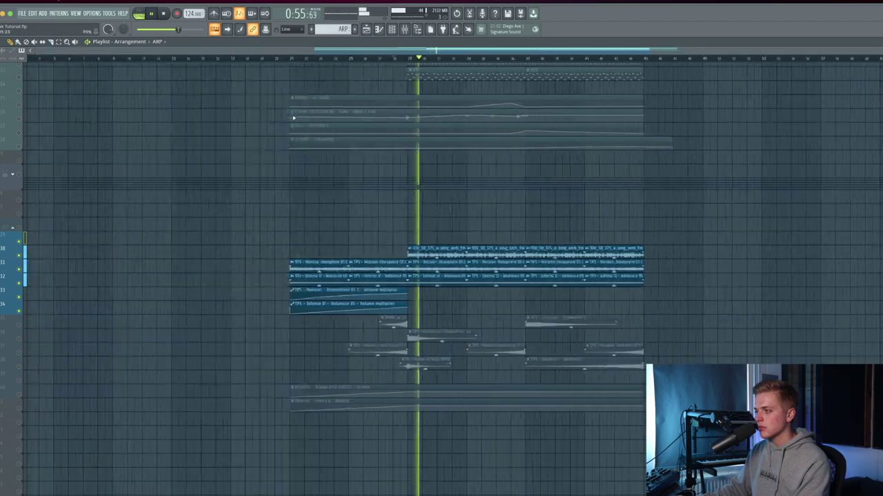
scroll(690, 213, up, 1)
scroll(690, 217, up, 2)
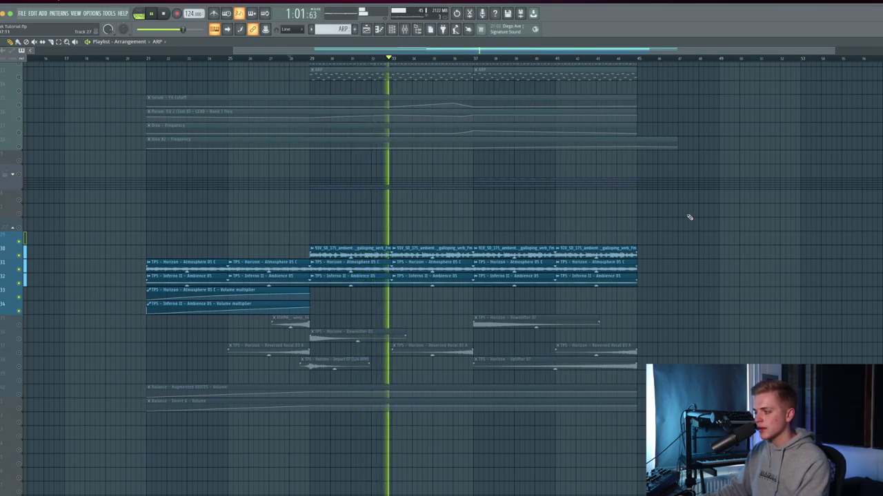
key(space)
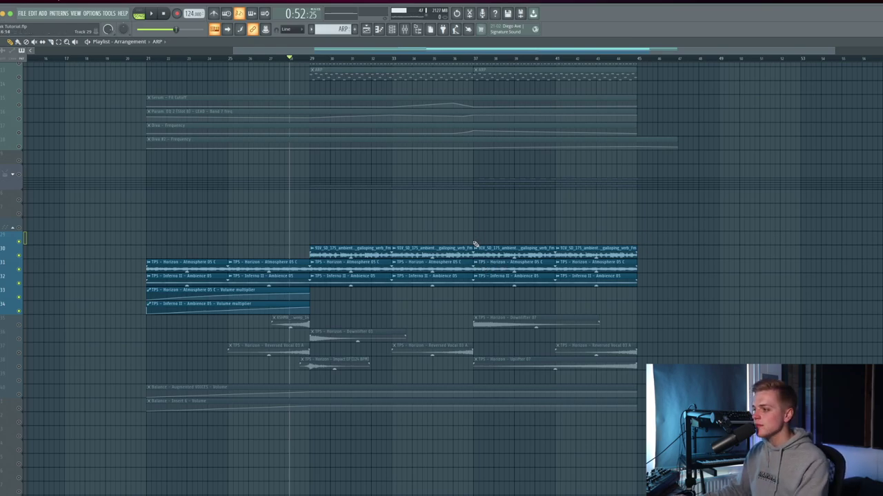
- Isolate the sweep, downlifter, reversed vocal, impact and uplifter tracks, and play the transitions into bars 29 and 37
scroll(54, 305, down, 2)
ctrl+click(19, 262)
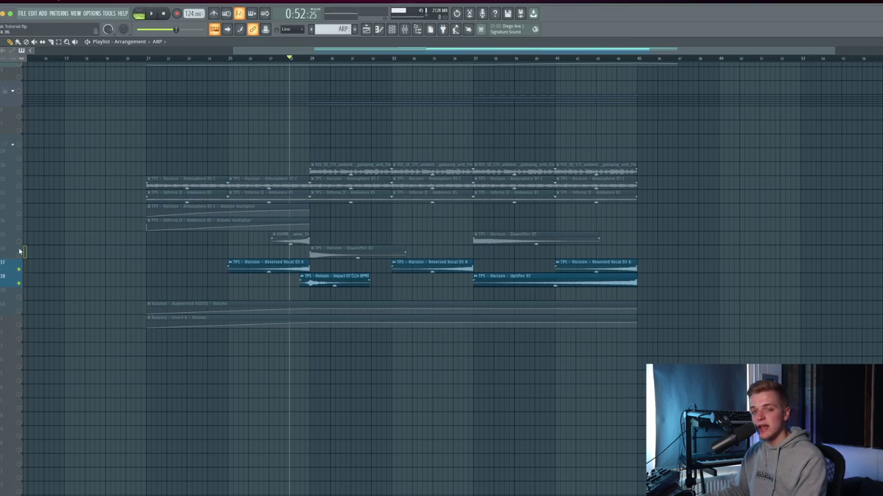
ctrl+click(19, 238)
click(279, 59)
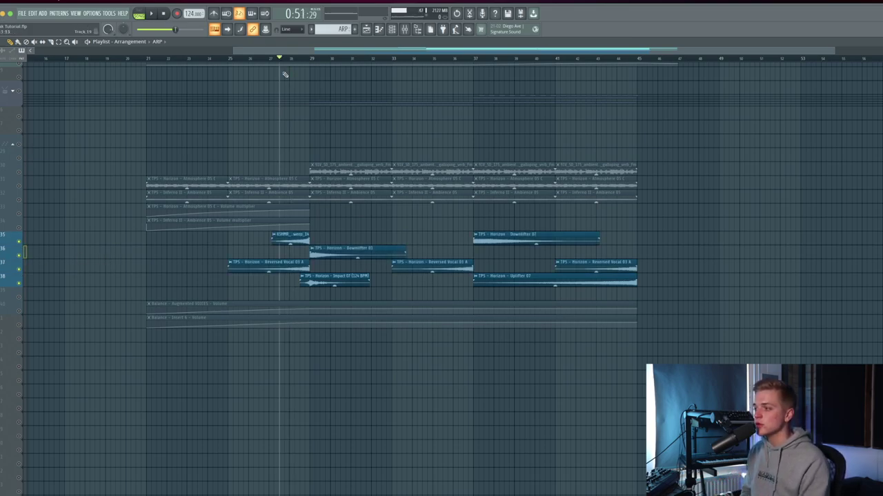
key(space)
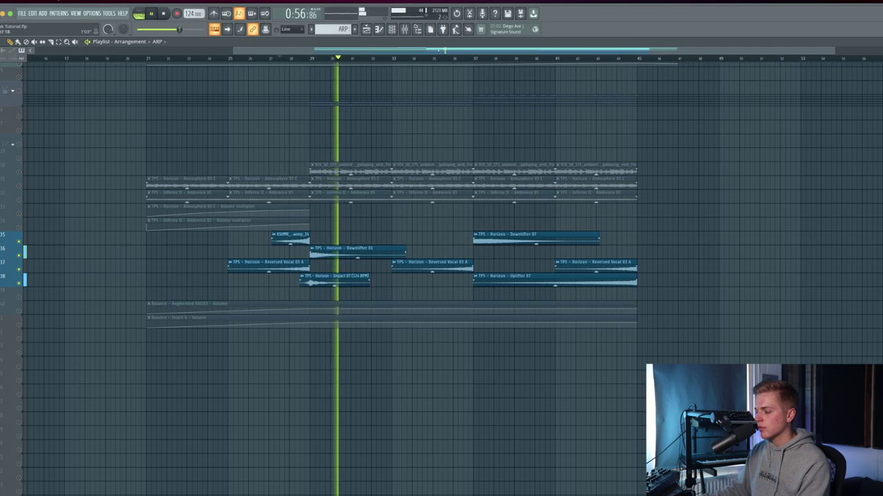
click(449, 62)
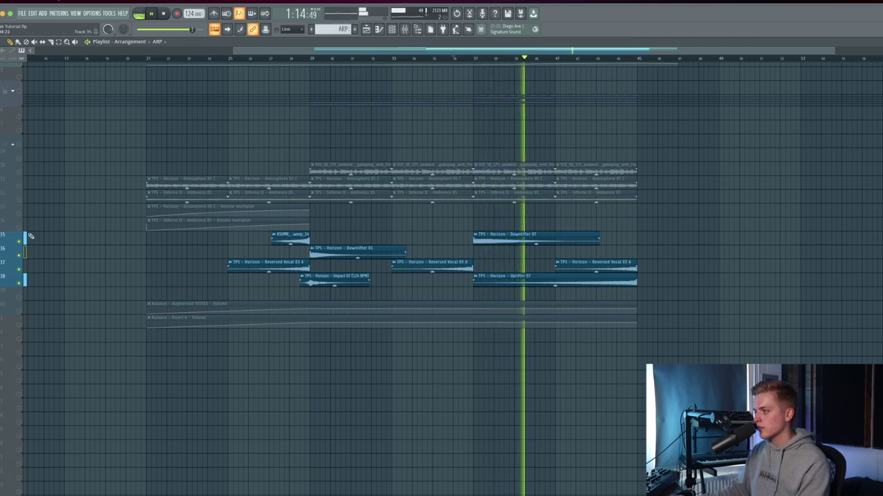
key(space)
- Bring all tracks back into the mix and play the full arrangement from bar 21
scroll(133, 220, down, 3)
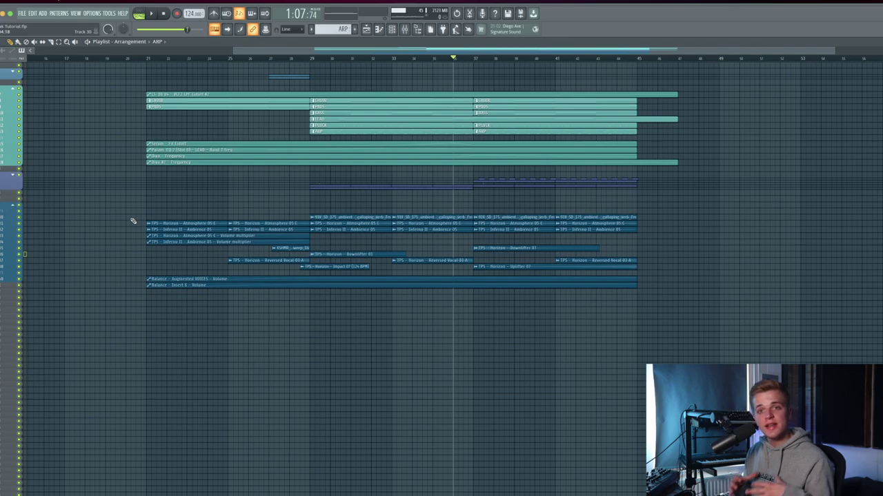
click(147, 58)
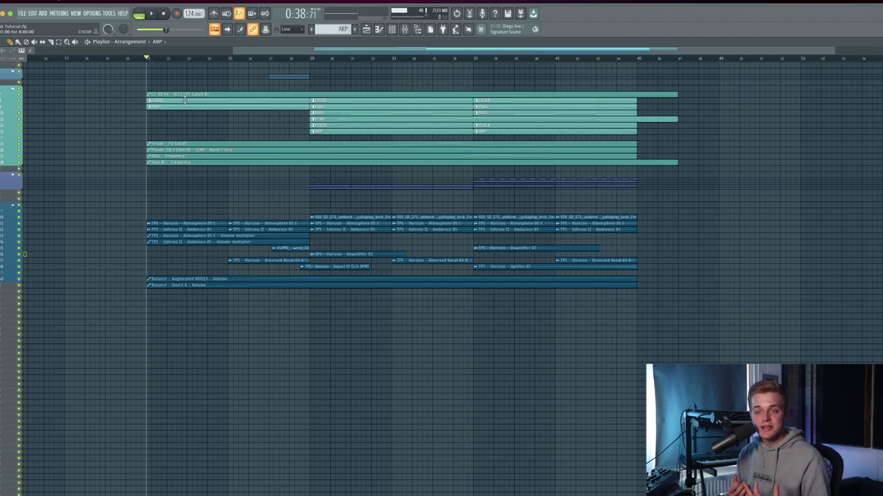
key(space)
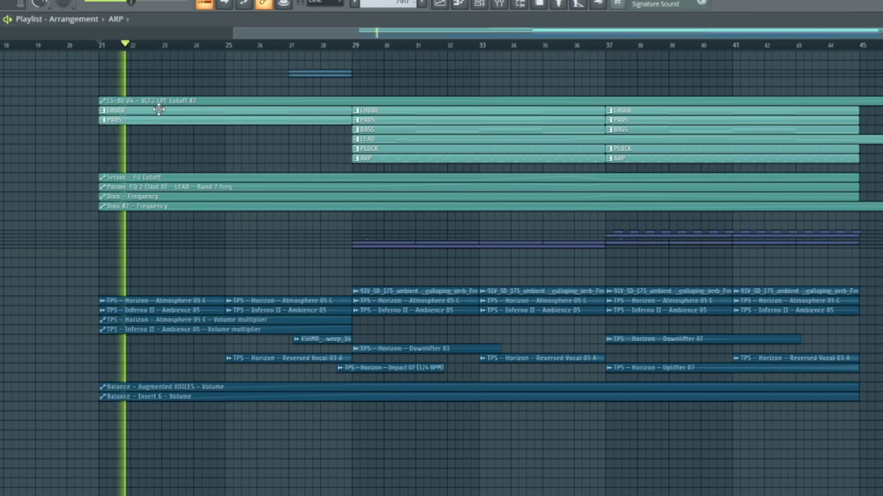